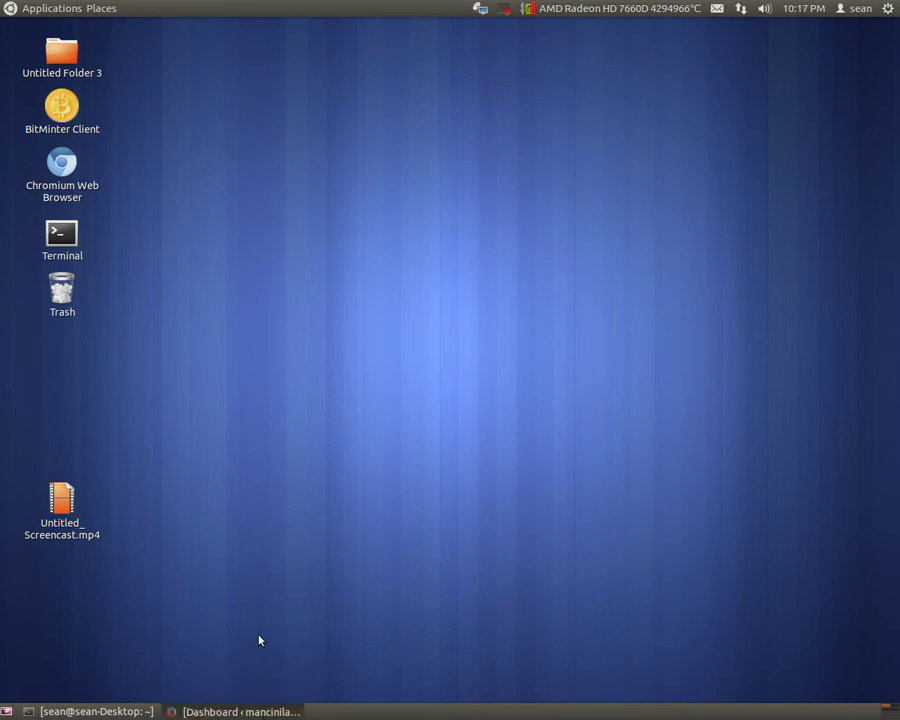
Load the mancinilab WordPress site at 192.168.1.94 in a new Firefox tab.
{"action": "left_click", "coordinate": [232, 711]}
{"action": "left_click", "coordinate": [185, 63]}
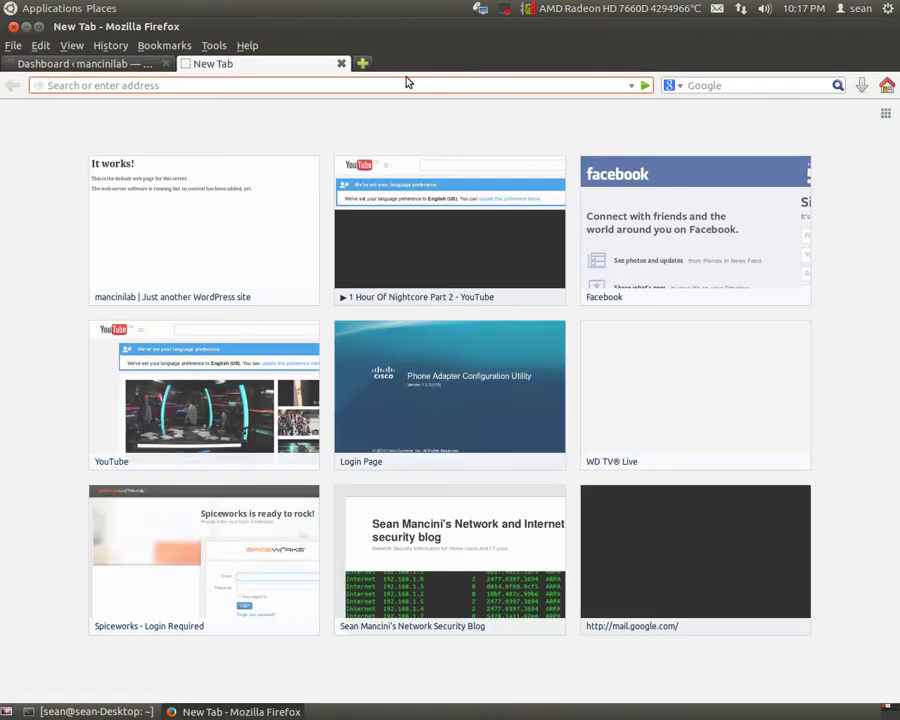
{"action": "type", "text": "192.16"}
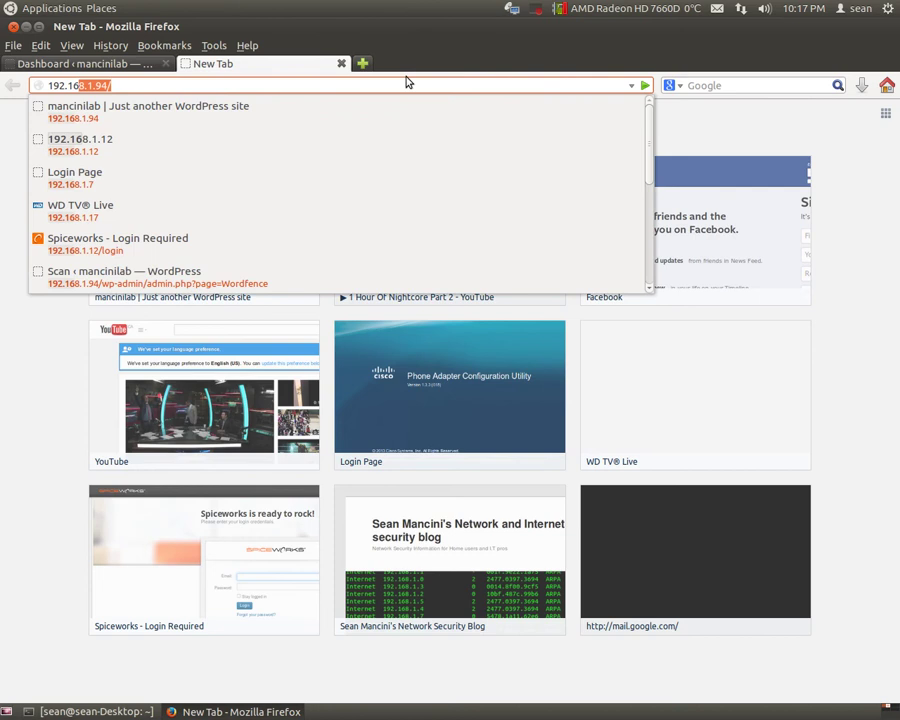
{"action": "type", "text": "8."}
{"action": "key", "text": "Return"}
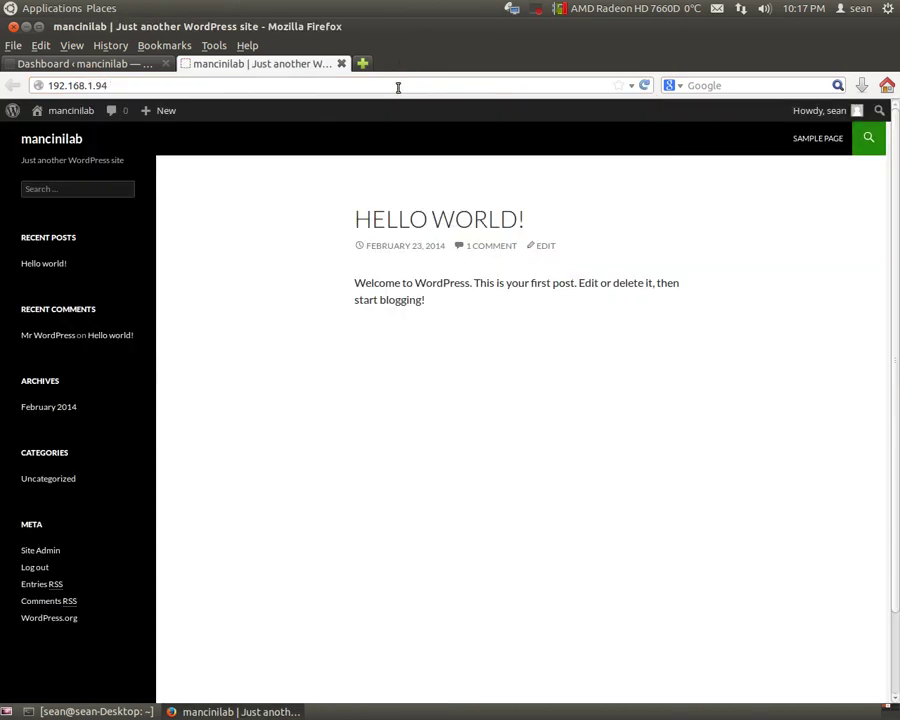
Open the Hello world! post and post the test comment 'asfvvewdfvvdef'.
{"action": "scroll", "coordinate": [410, 292], "scroll_direction": "down", "scroll_amount": 1}
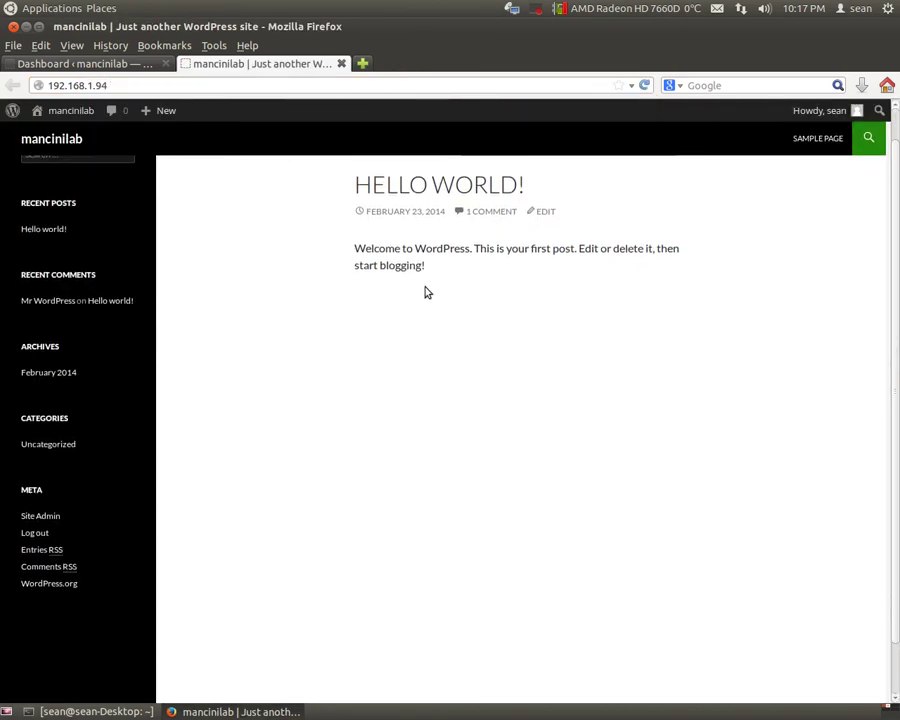
{"action": "scroll", "coordinate": [420, 265], "scroll_direction": "down", "scroll_amount": 1}
{"action": "scroll", "coordinate": [418, 297], "scroll_direction": "up", "scroll_amount": 2}
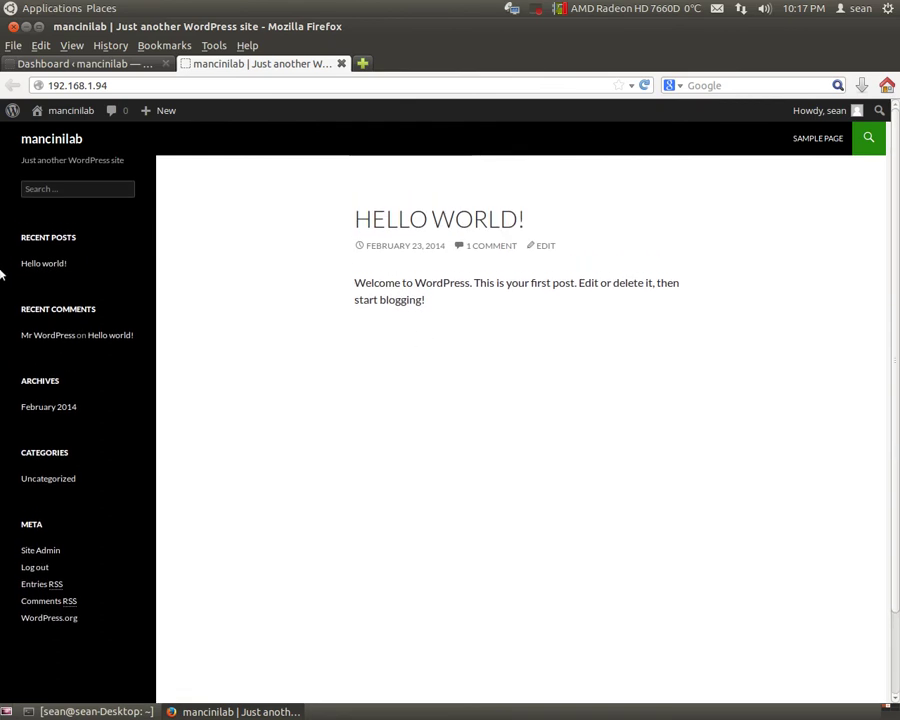
{"action": "left_click", "coordinate": [45, 264]}
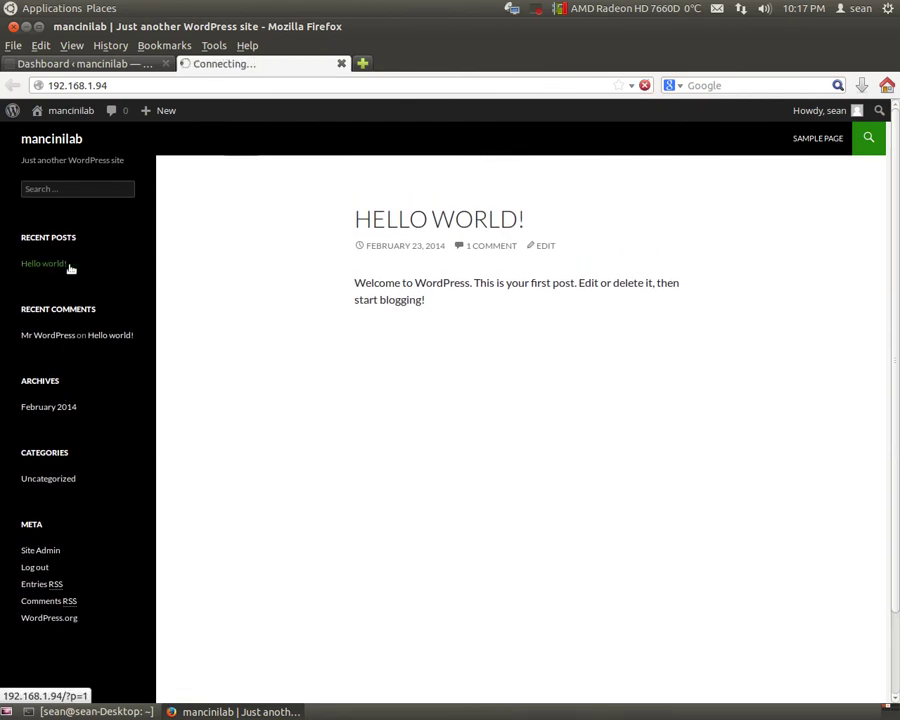
{"action": "scroll", "coordinate": [305, 309], "scroll_direction": "down", "scroll_amount": 1}
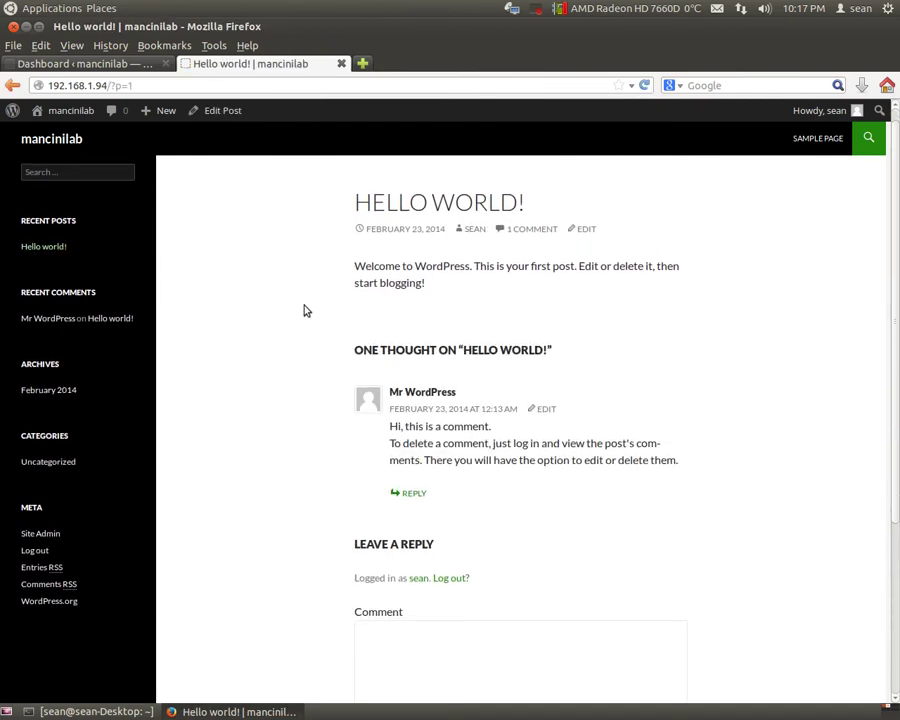
{"action": "scroll", "coordinate": [424, 543], "scroll_direction": "down", "scroll_amount": 1}
{"action": "scroll", "coordinate": [511, 454], "scroll_direction": "down", "scroll_amount": 2}
{"action": "scroll", "coordinate": [531, 386], "scroll_direction": "down", "scroll_amount": 1}
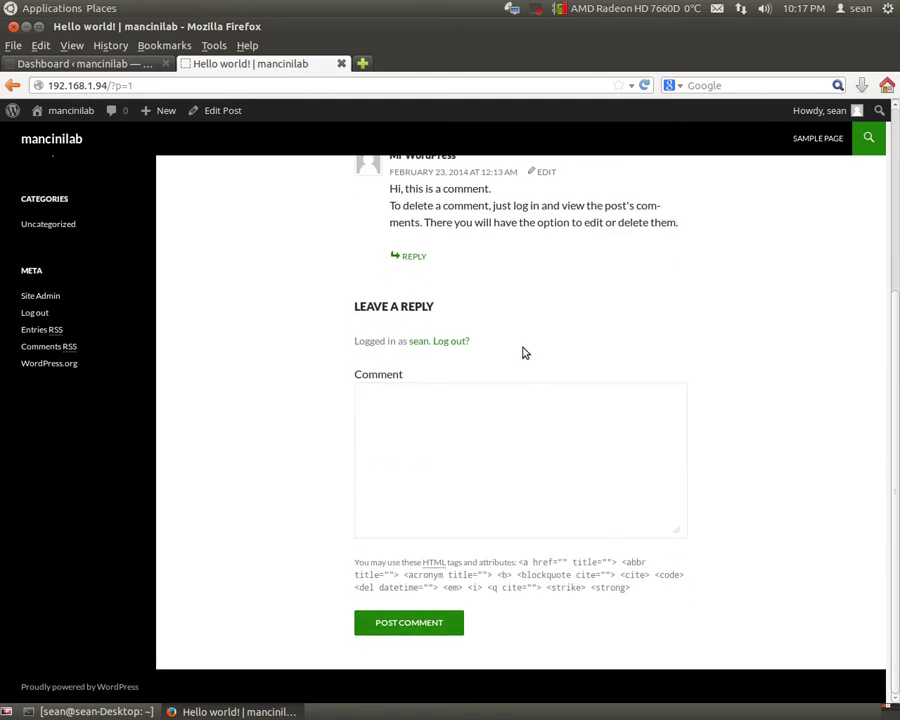
{"action": "left_click", "coordinate": [483, 396]}
{"action": "type", "text": "asfvvewd"}
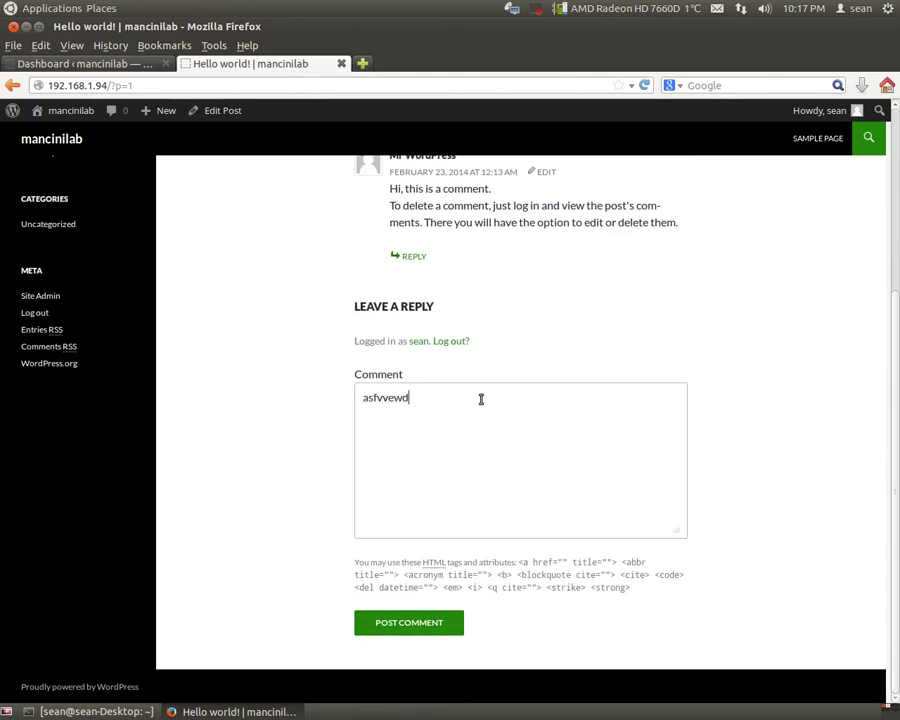
{"action": "type", "text": "fvvdef"}
{"action": "left_click", "coordinate": [440, 626]}
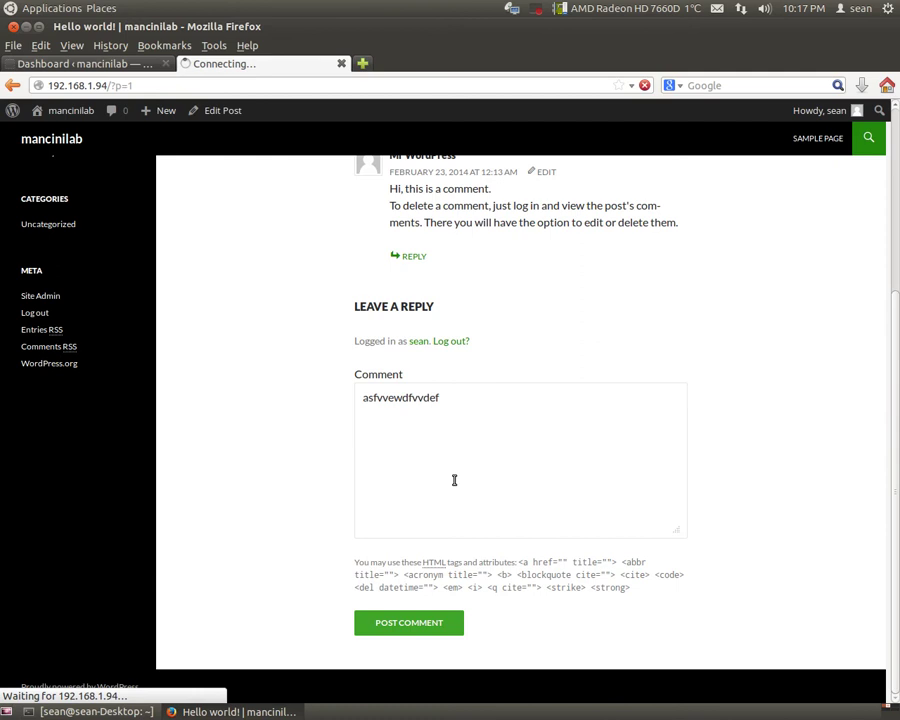
Post a second test comment 'sdfsadfsadf' and check the comment list.
{"action": "left_click", "coordinate": [441, 484]}
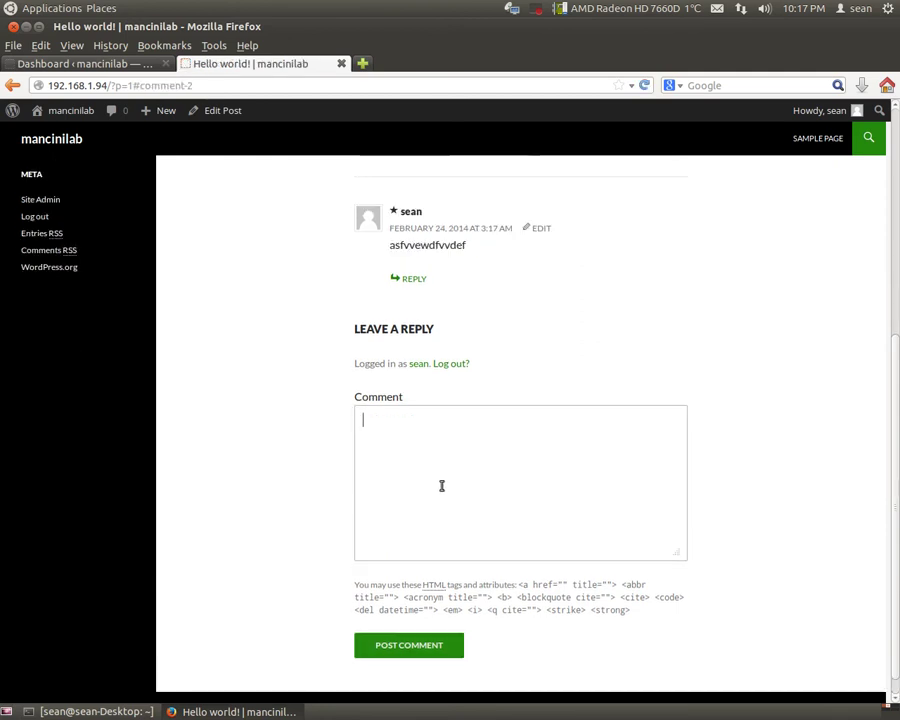
{"action": "type", "text": "sdfsadfsadf"}
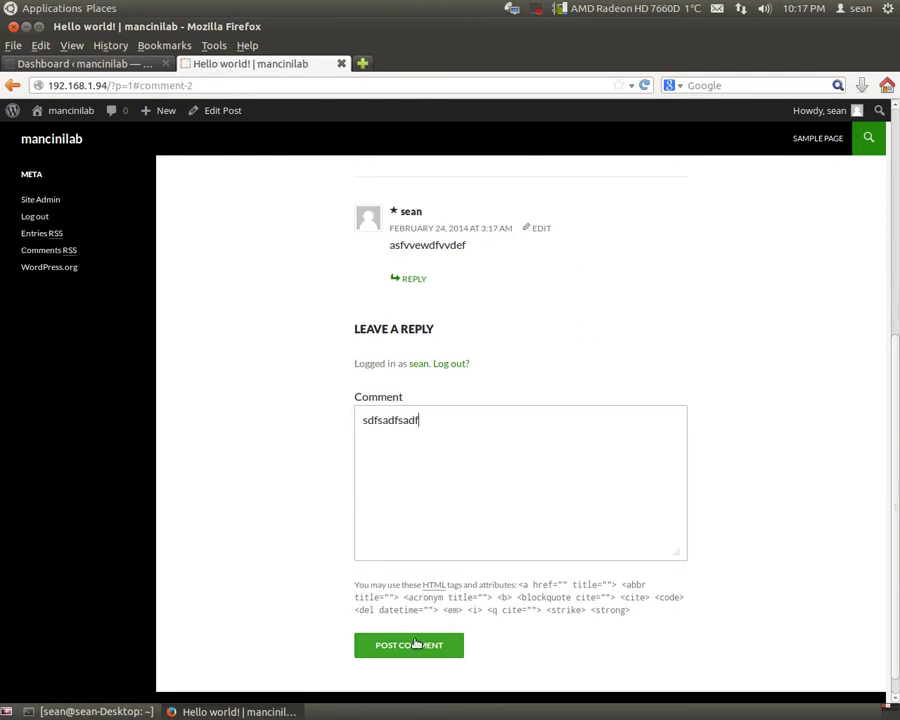
{"action": "left_click", "coordinate": [420, 645]}
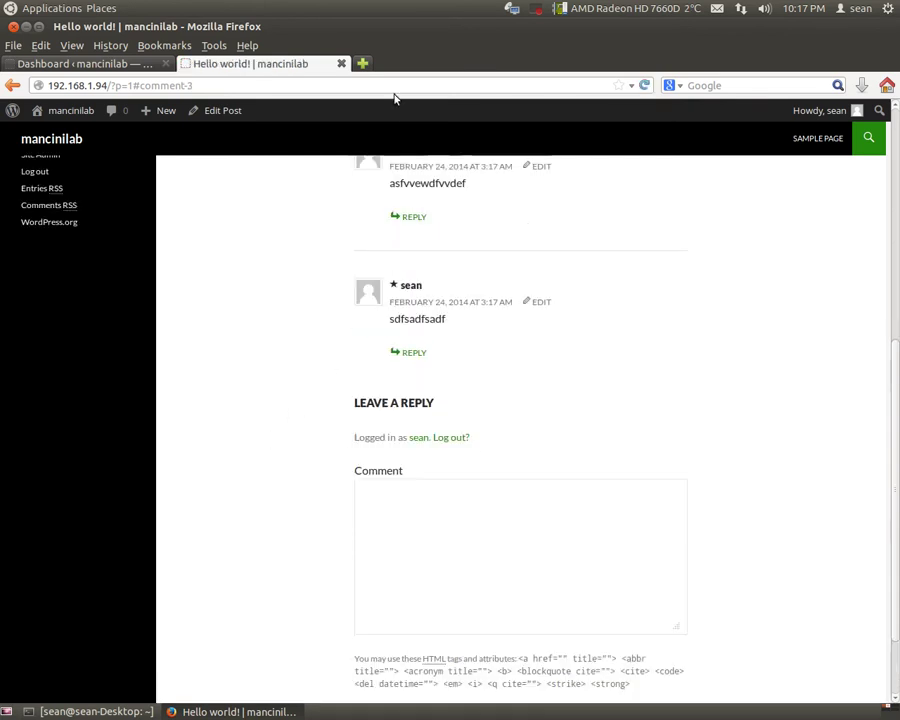
{"action": "scroll", "coordinate": [379, 367], "scroll_direction": "up", "scroll_amount": 1}
{"action": "scroll", "coordinate": [406, 340], "scroll_direction": "up", "scroll_amount": 3}
{"action": "scroll", "coordinate": [400, 310], "scroll_direction": "up", "scroll_amount": 1}
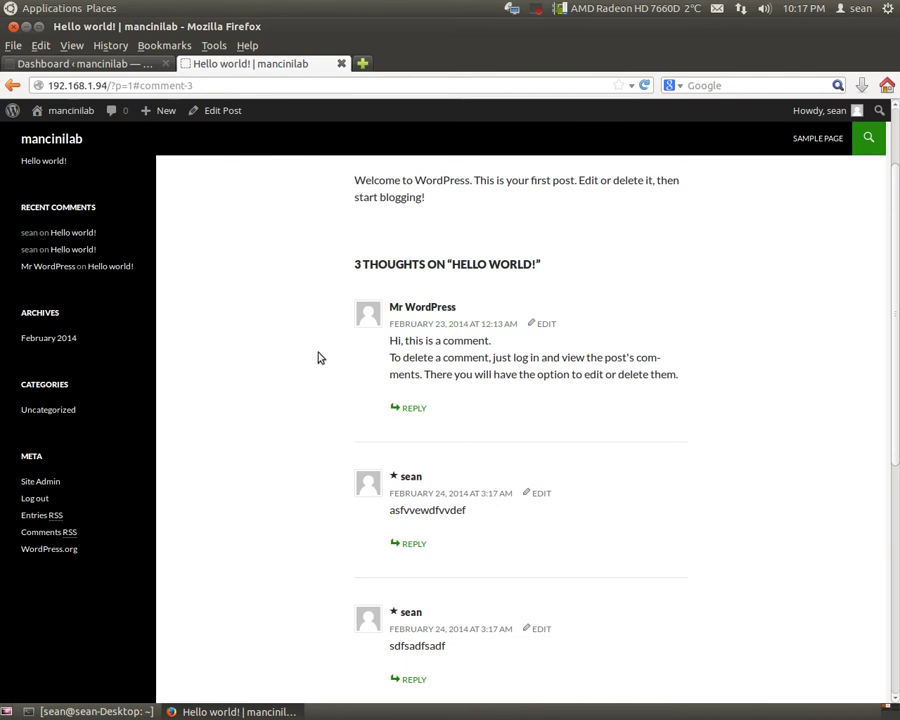
{"action": "scroll", "coordinate": [315, 380], "scroll_direction": "down", "scroll_amount": 3}
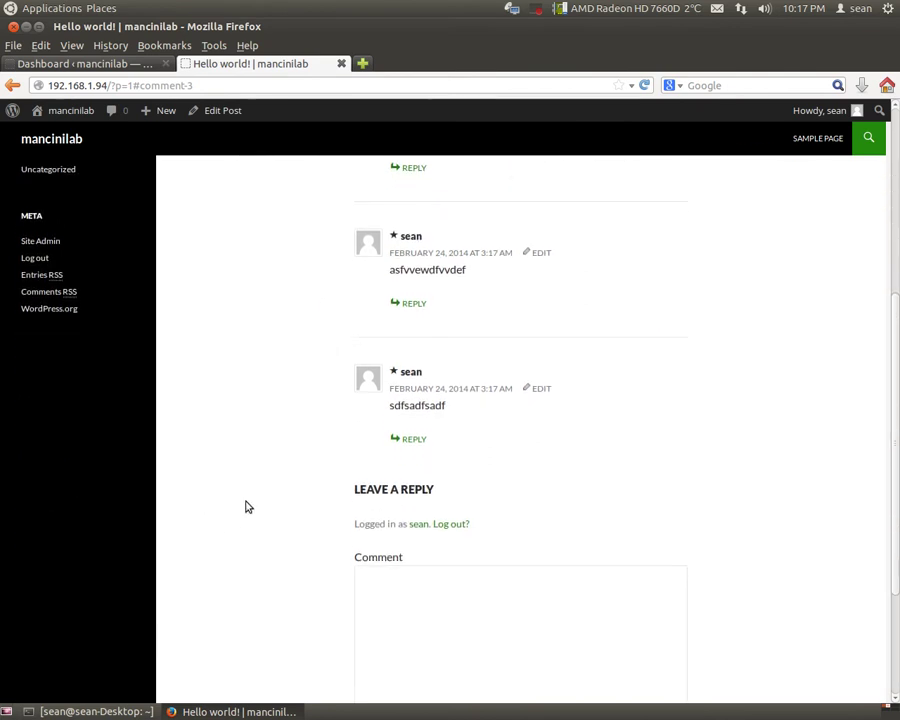
{"action": "scroll", "coordinate": [258, 350], "scroll_direction": "down", "scroll_amount": 3}
Start a further comment with the text 'wef' and scroll back up the post.
{"action": "left_click", "coordinate": [400, 520]}
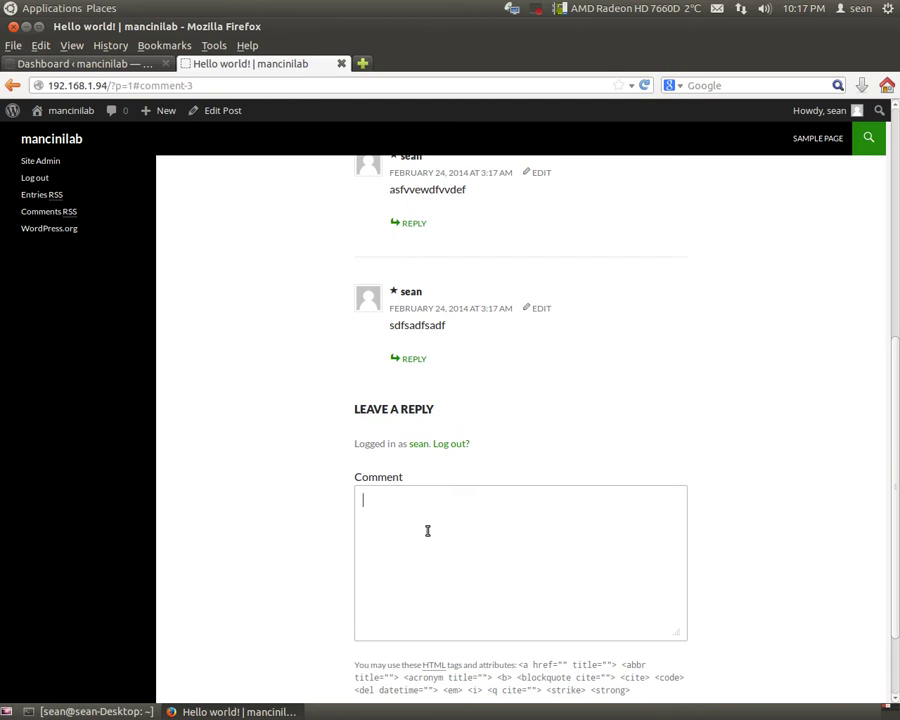
{"action": "scroll", "coordinate": [285, 440], "scroll_direction": "down", "scroll_amount": 1}
{"action": "type", "text": "wef"}
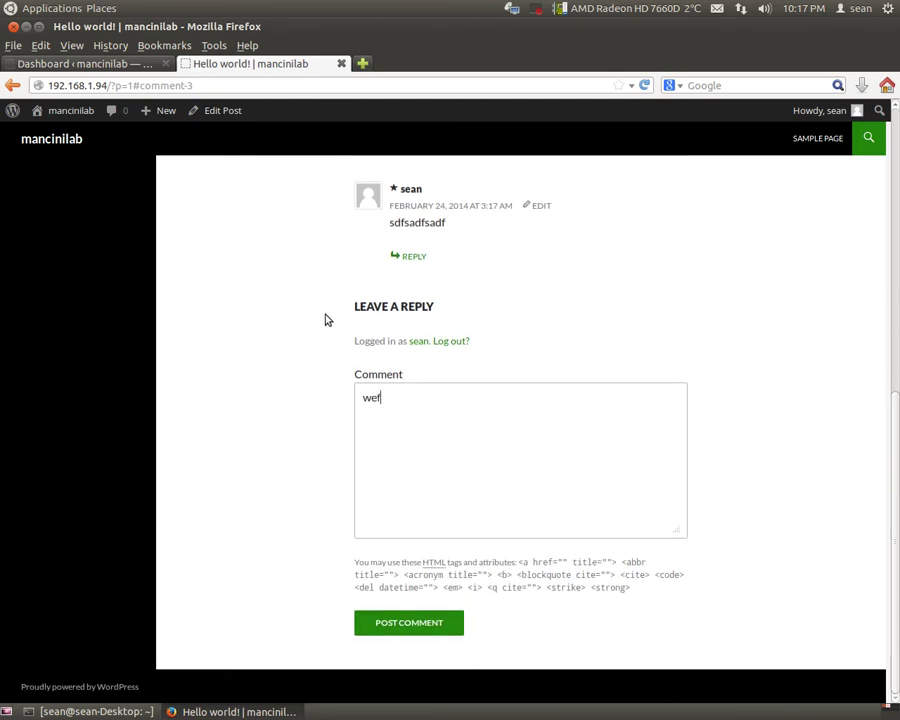
{"action": "scroll", "coordinate": [328, 318], "scroll_direction": "up", "scroll_amount": 4}
{"action": "scroll", "coordinate": [360, 380], "scroll_direction": "up", "scroll_amount": 2}
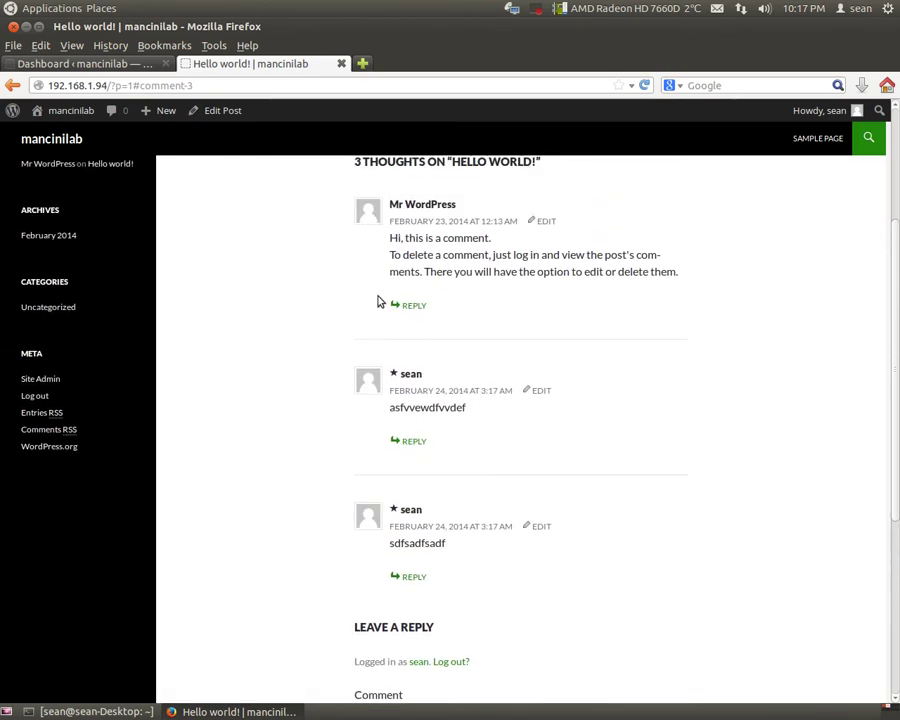
{"action": "scroll", "coordinate": [380, 290], "scroll_direction": "up", "scroll_amount": 1}
{"action": "scroll", "coordinate": [379, 287], "scroll_direction": "up", "scroll_amount": 1}
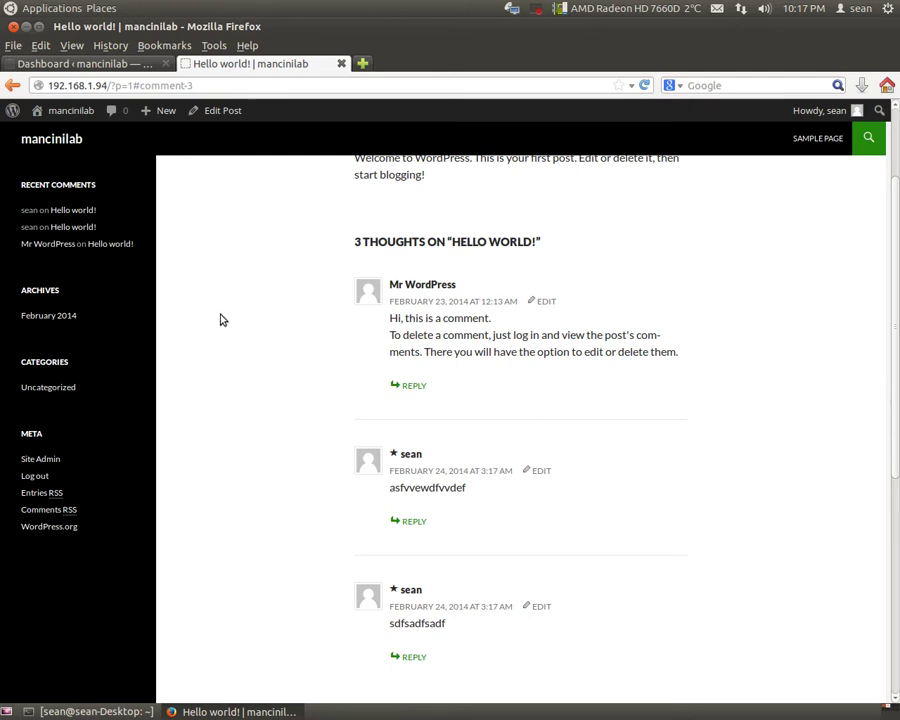
Search Plugins > Add New from the admin dashboard for 'sweet captcha'.
{"action": "left_click", "coordinate": [92, 63]}
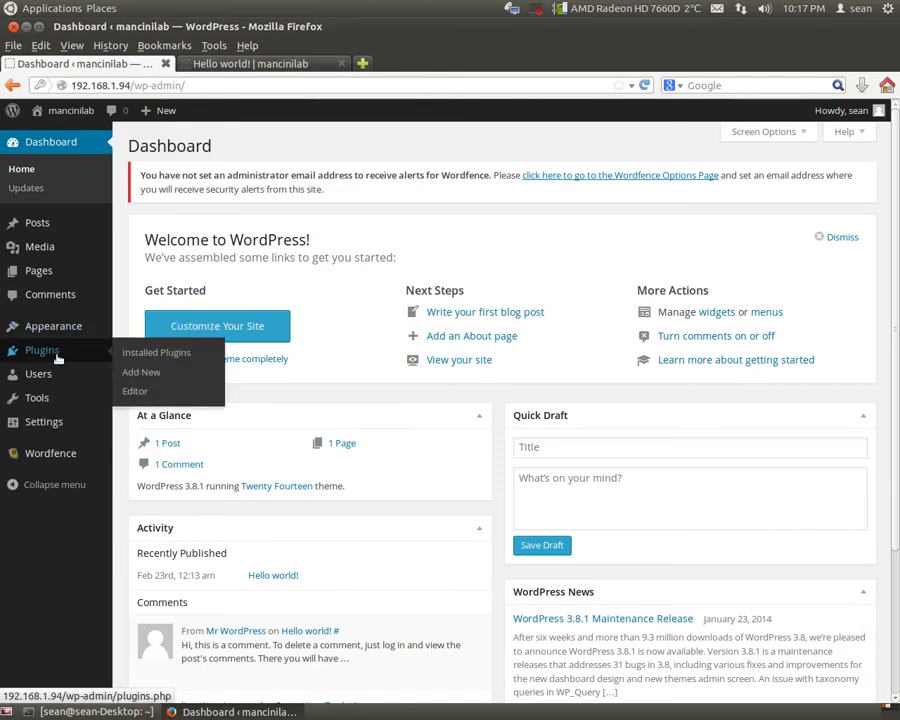
{"action": "mouse_move", "coordinate": [42, 350]}
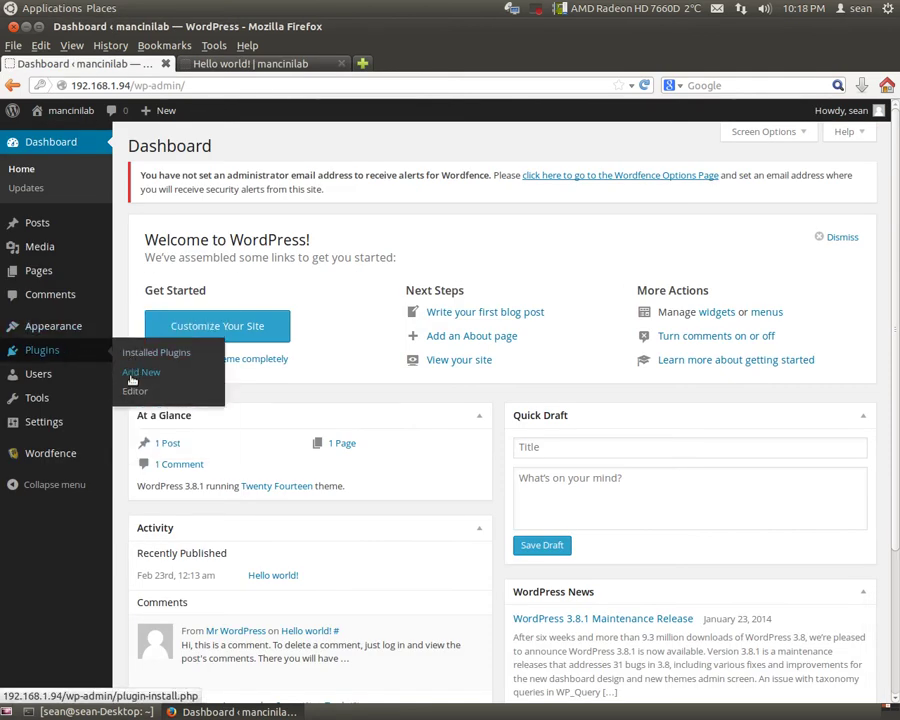
{"action": "left_click", "coordinate": [130, 379]}
{"action": "type", "text": "sw"}
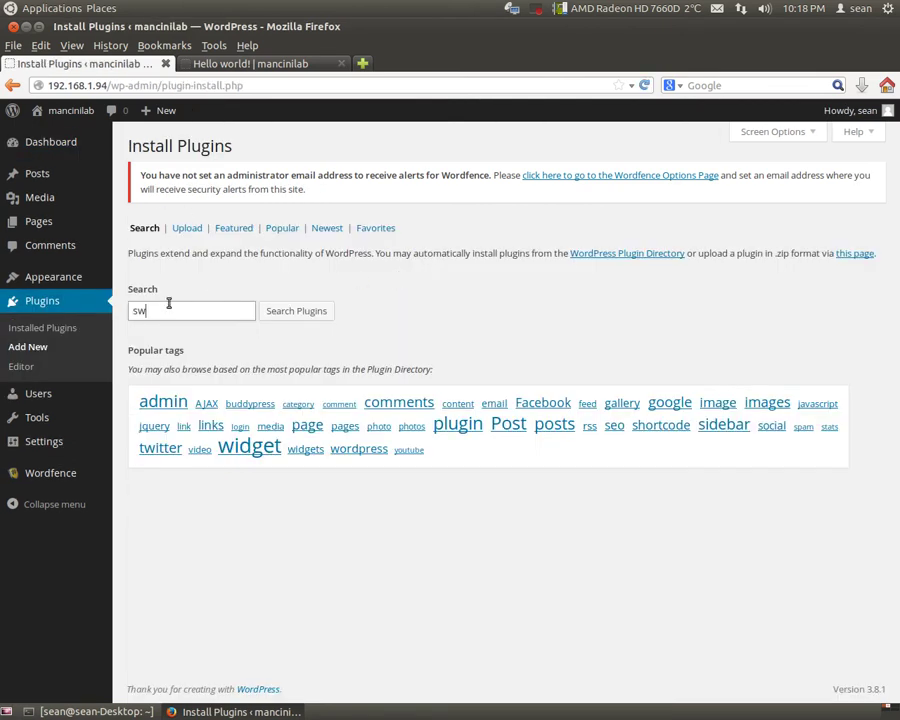
{"action": "type", "text": "eer"}
{"action": "key", "text": "Return"}
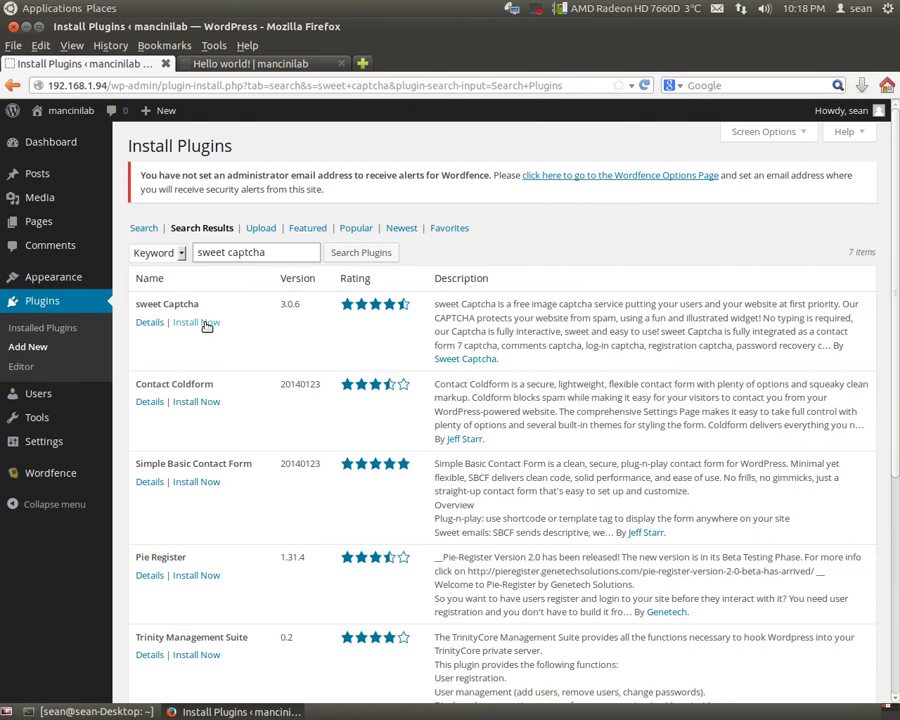
Install sweet Captcha 3.0.6, supplying the FTP password and declining to save it.
{"action": "left_click", "coordinate": [200, 322]}
{"action": "left_click", "coordinate": [529, 360]}
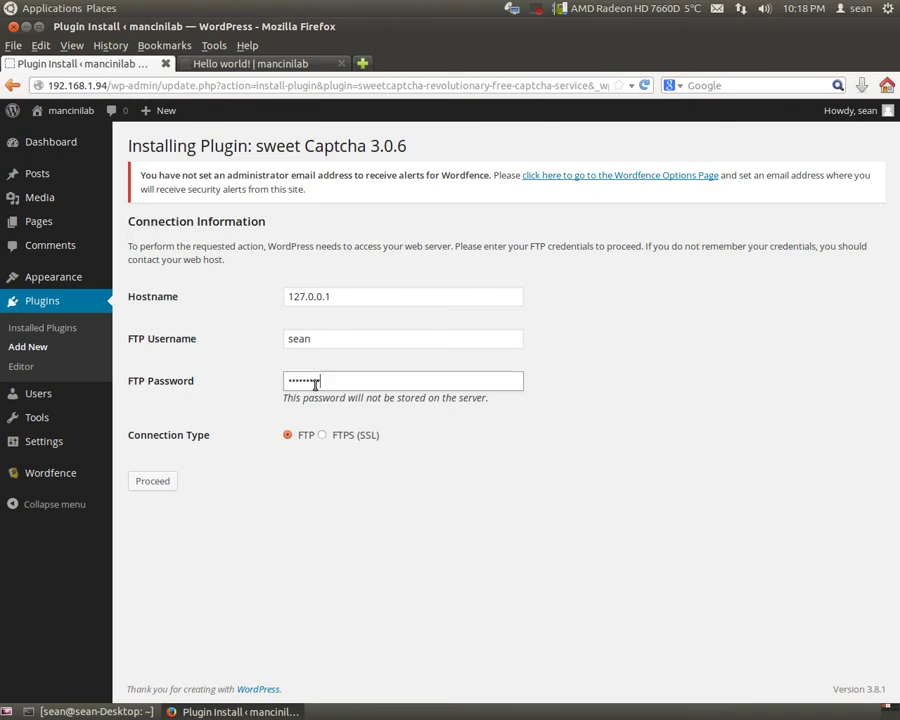
{"action": "key", "text": "Return"}
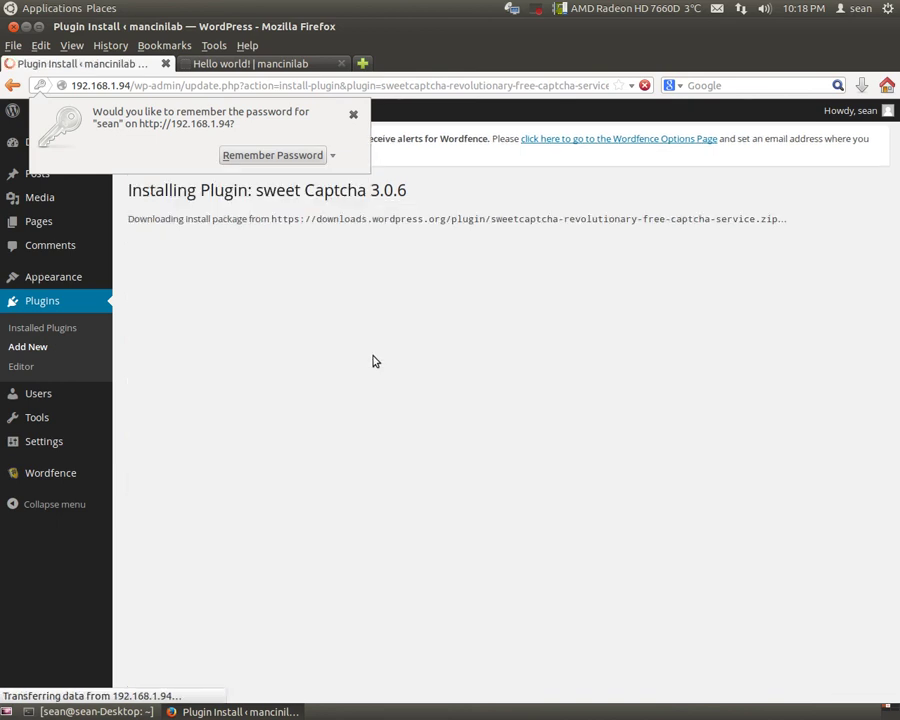
{"action": "left_click", "coordinate": [352, 113]}
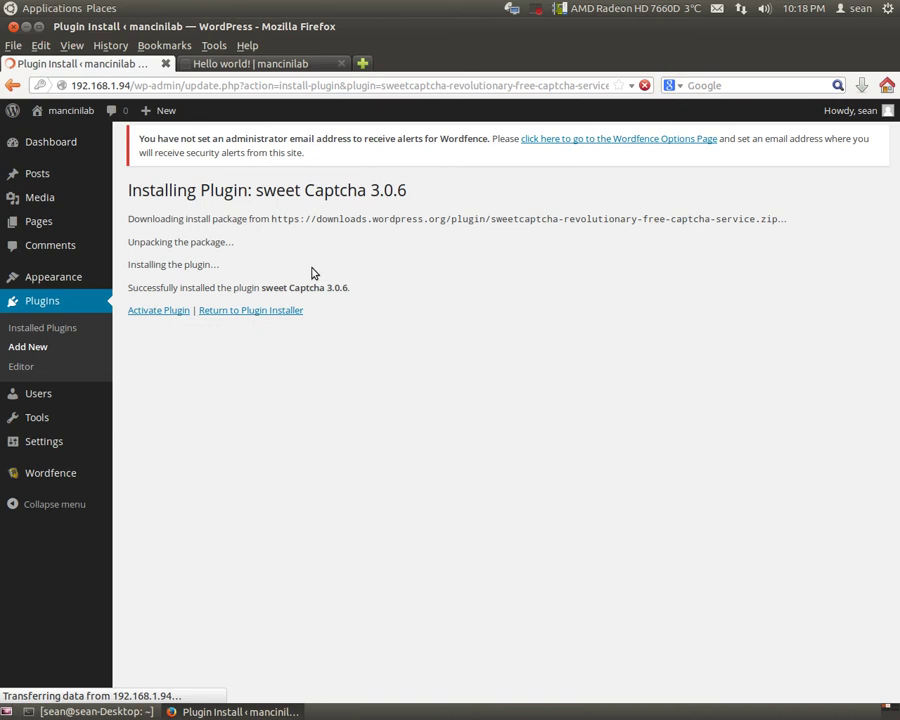
Activate the newly installed Sweet Captcha plugin.
{"action": "left_click", "coordinate": [138, 312]}
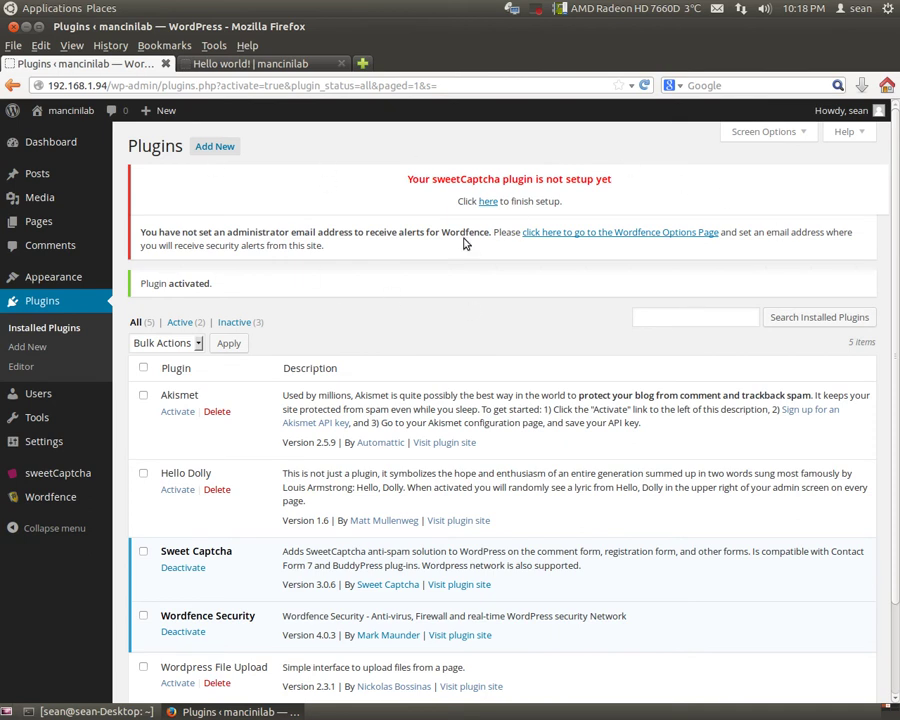
{"action": "left_click", "coordinate": [486, 202]}
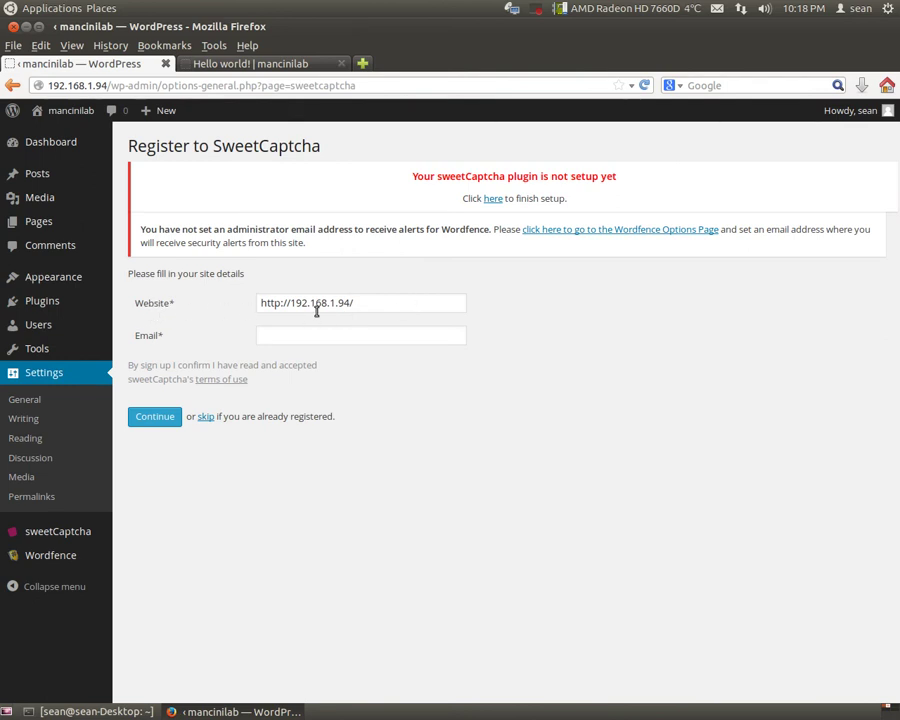
{"action": "left_click", "coordinate": [357, 336]}
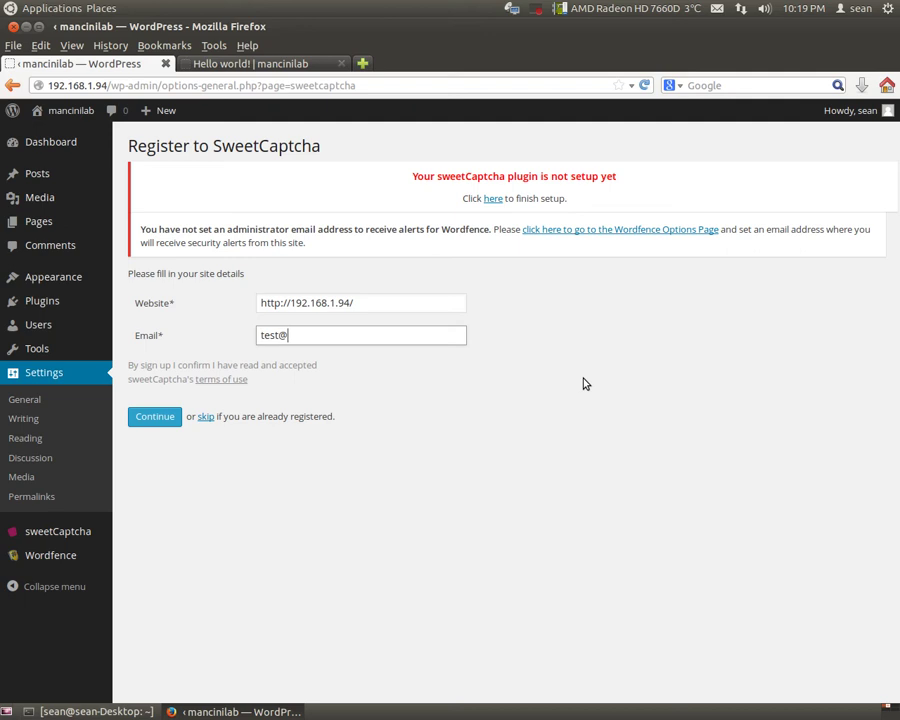
{"action": "type", "text": "mancini.lab"}
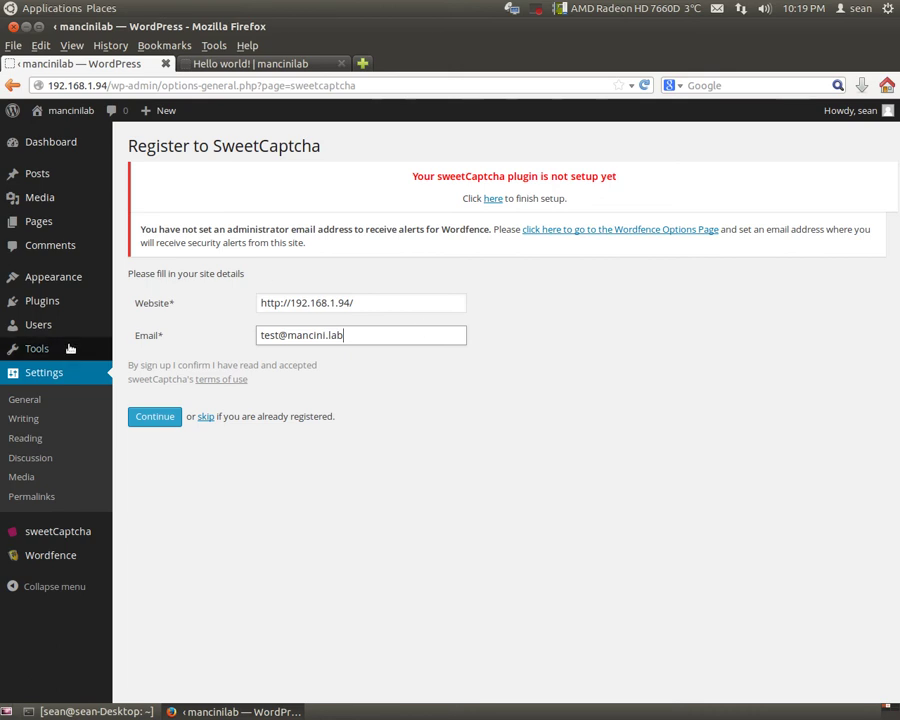
{"action": "left_click", "coordinate": [150, 418]}
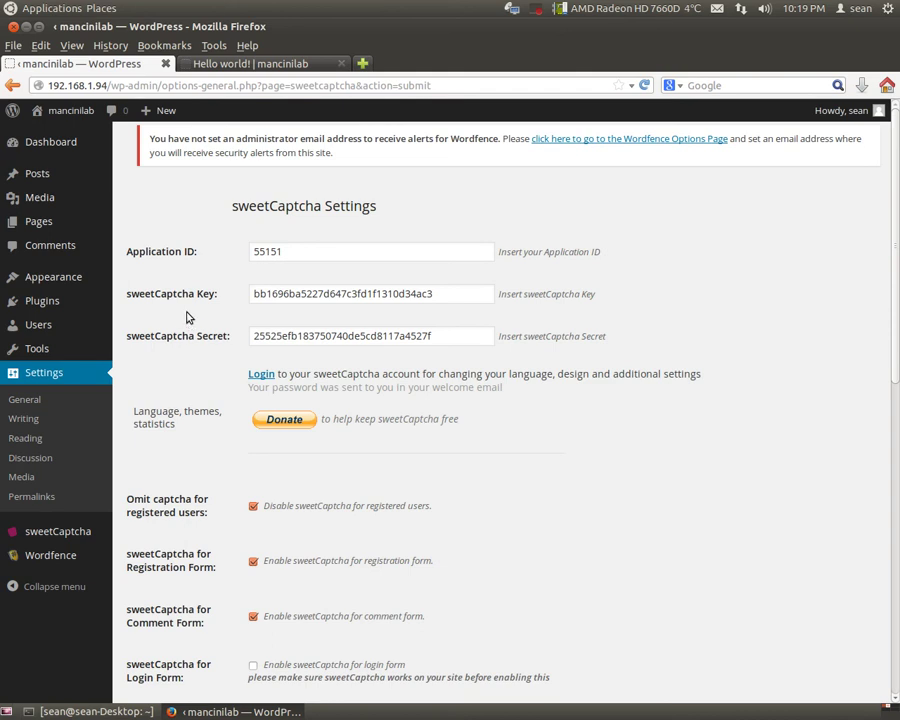
Review the sweetCaptcha form checkboxes and save the settings unchanged.
{"action": "scroll", "coordinate": [181, 317], "scroll_direction": "down", "scroll_amount": 4}
{"action": "scroll", "coordinate": [178, 322], "scroll_direction": "down", "scroll_amount": 3}
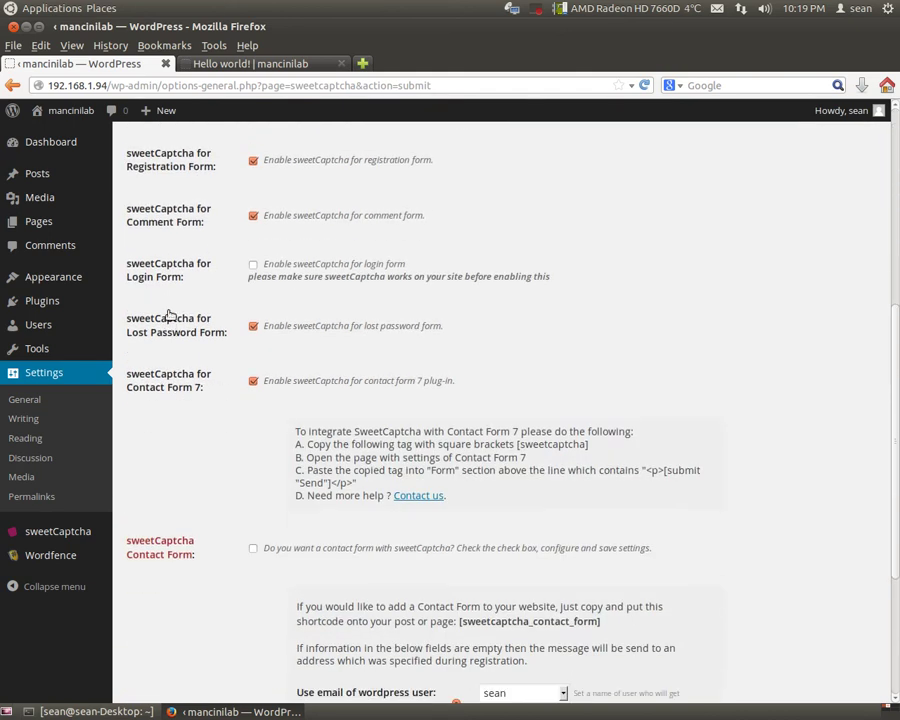
{"action": "scroll", "coordinate": [185, 215], "scroll_direction": "down", "scroll_amount": 3}
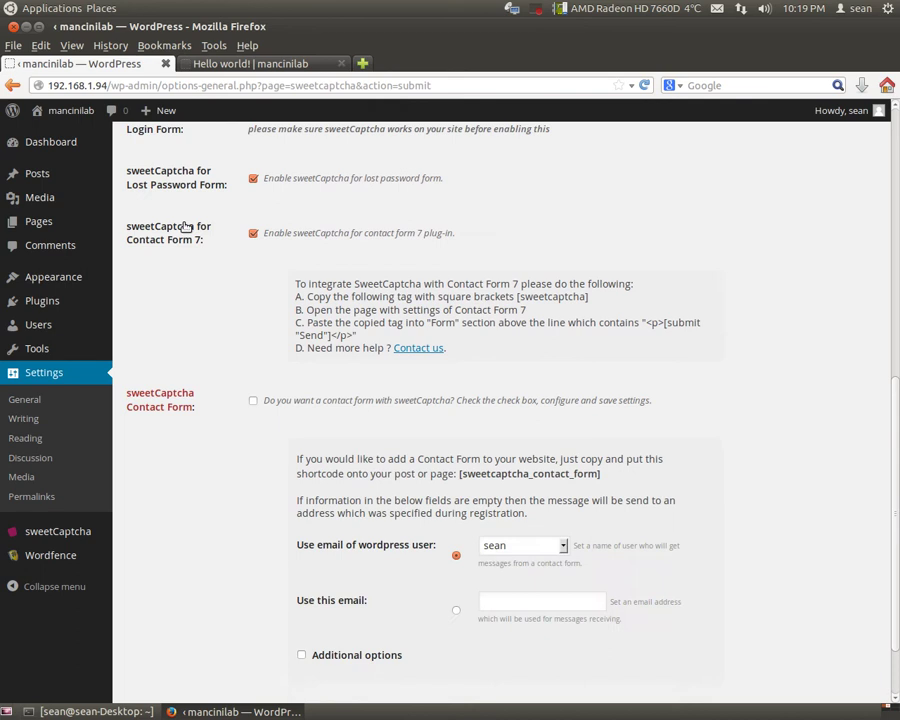
{"action": "scroll", "coordinate": [183, 232], "scroll_direction": "down", "scroll_amount": 2}
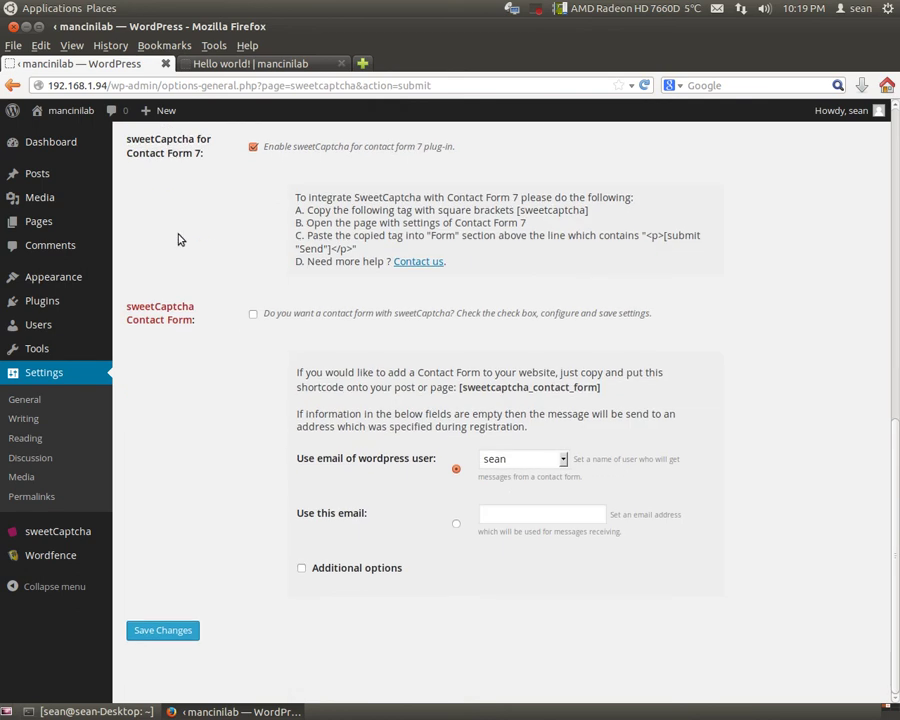
{"action": "left_click", "coordinate": [186, 633]}
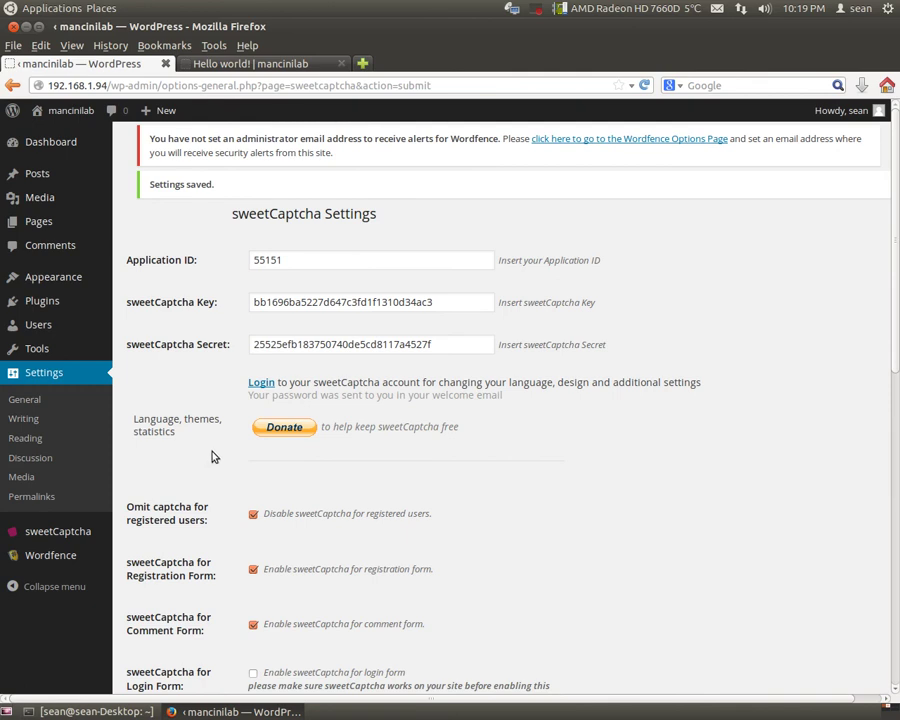
{"action": "scroll", "coordinate": [211, 456], "scroll_direction": "down", "scroll_amount": 1}
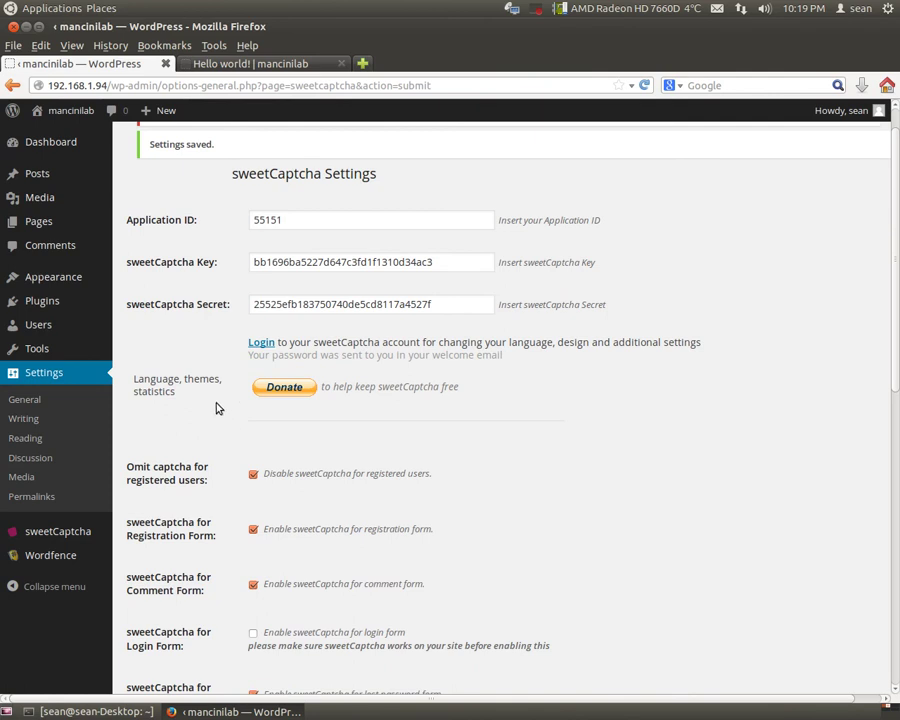
On the Hello world! post, replace the draft comment with 'ilbewff;khqwo'hldh'.
{"action": "left_click", "coordinate": [205, 63]}
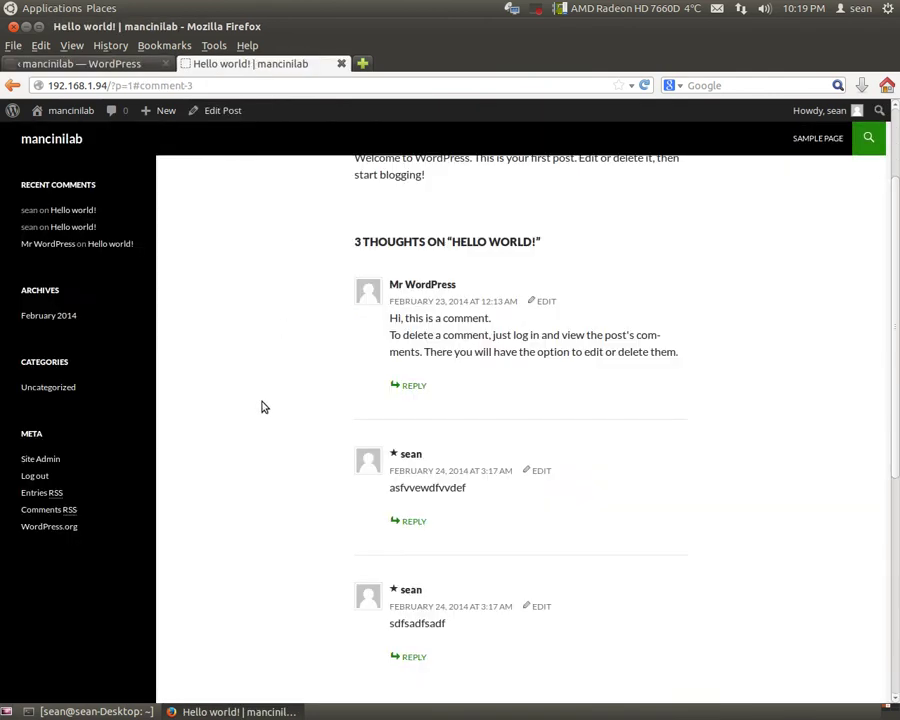
{"action": "scroll", "coordinate": [260, 400], "scroll_direction": "up", "scroll_amount": 2}
{"action": "scroll", "coordinate": [252, 386], "scroll_direction": "down", "scroll_amount": 4}
{"action": "scroll", "coordinate": [300, 375], "scroll_direction": "down", "scroll_amount": 4}
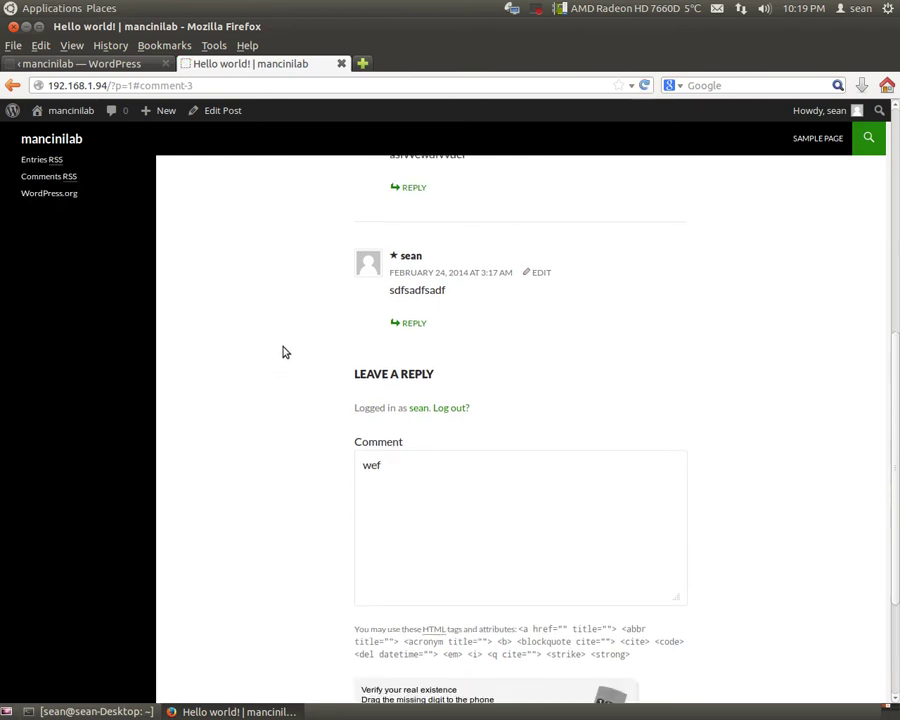
{"action": "scroll", "coordinate": [280, 350], "scroll_direction": "down", "scroll_amount": 3}
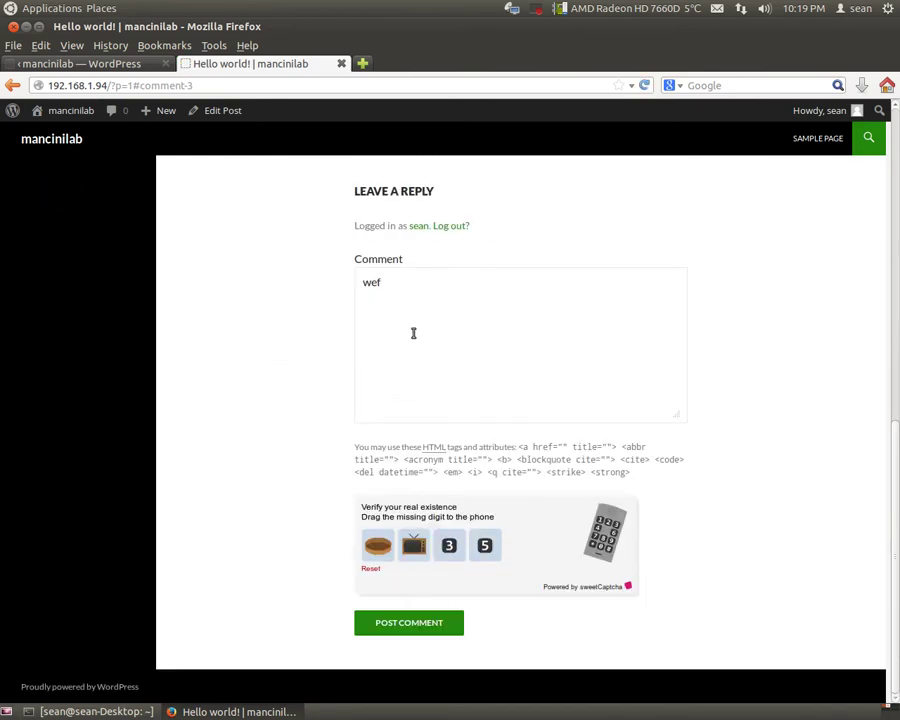
{"action": "left_click_drag", "start_coordinate": [460, 309], "coordinate": [224, 430]}
{"action": "type", "text": "ilb"}
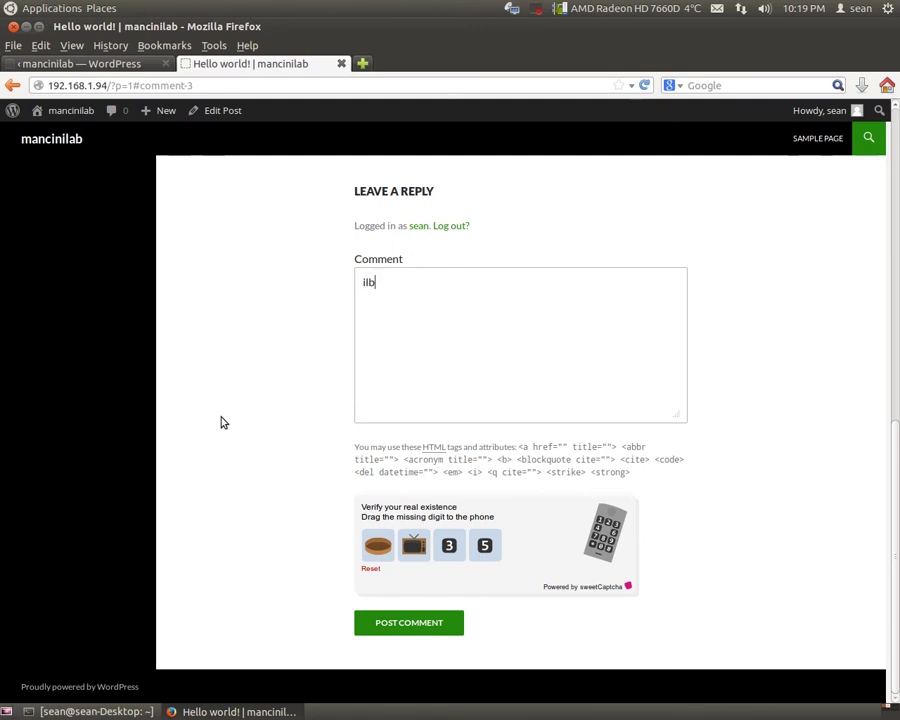
{"action": "type", "text": "ewff;khqwo'hldh"}
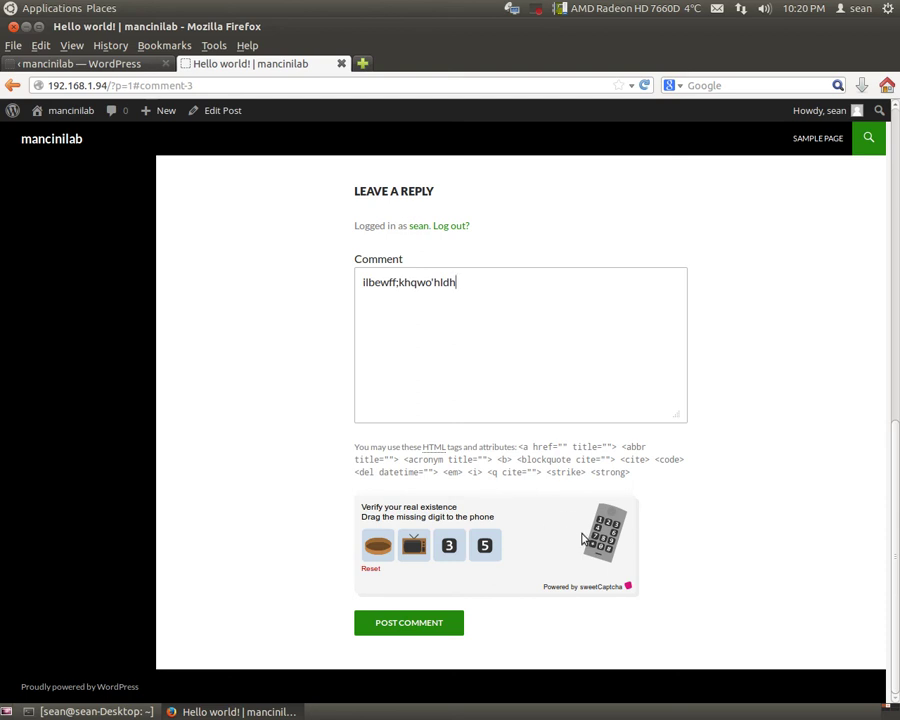
Solve the captcha by dragging digit 5 onto the phone, then post the comment.
{"action": "mouse_move", "coordinate": [488, 546]}
{"action": "left_mouse_down"}
{"action": "mouse_move", "coordinate": [540, 558]}
{"action": "mouse_move", "coordinate": [634, 547]}
{"action": "left_mouse_up"}
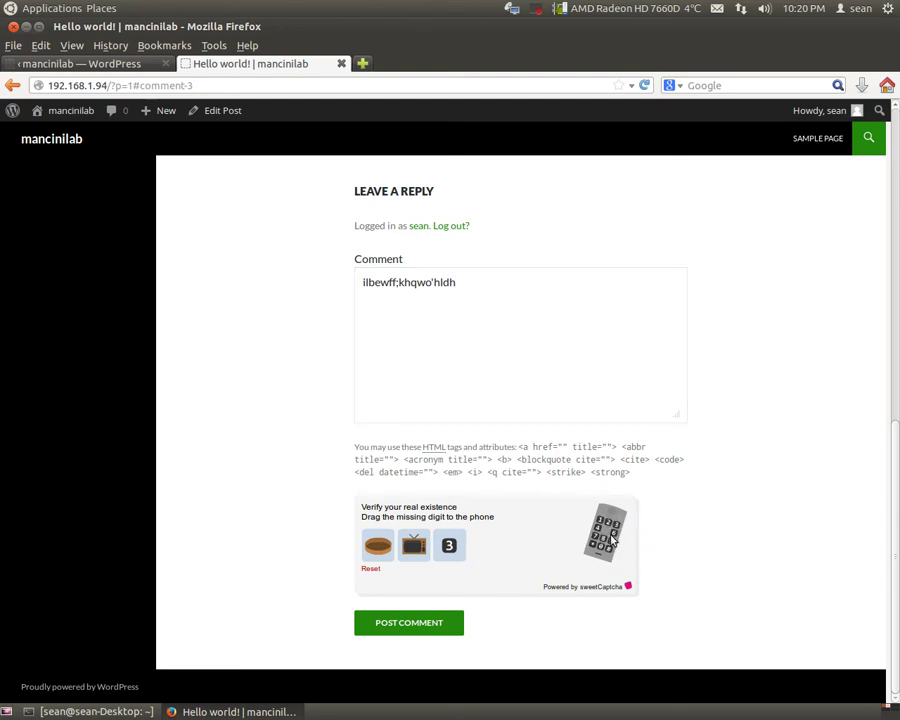
{"action": "left_click", "coordinate": [388, 621]}
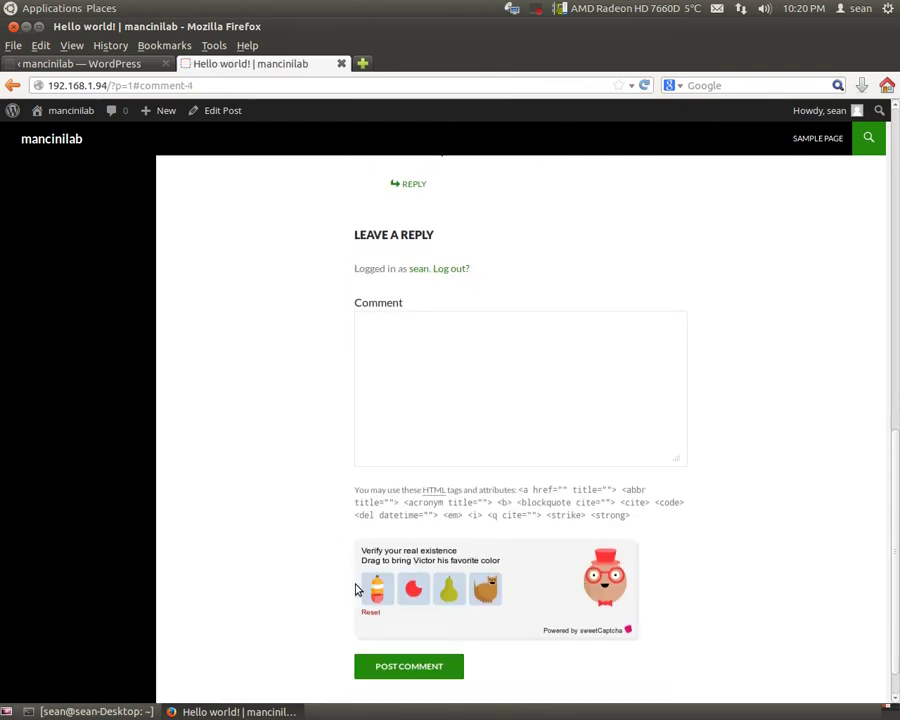
{"action": "scroll", "coordinate": [631, 492], "scroll_direction": "up", "scroll_amount": 3}
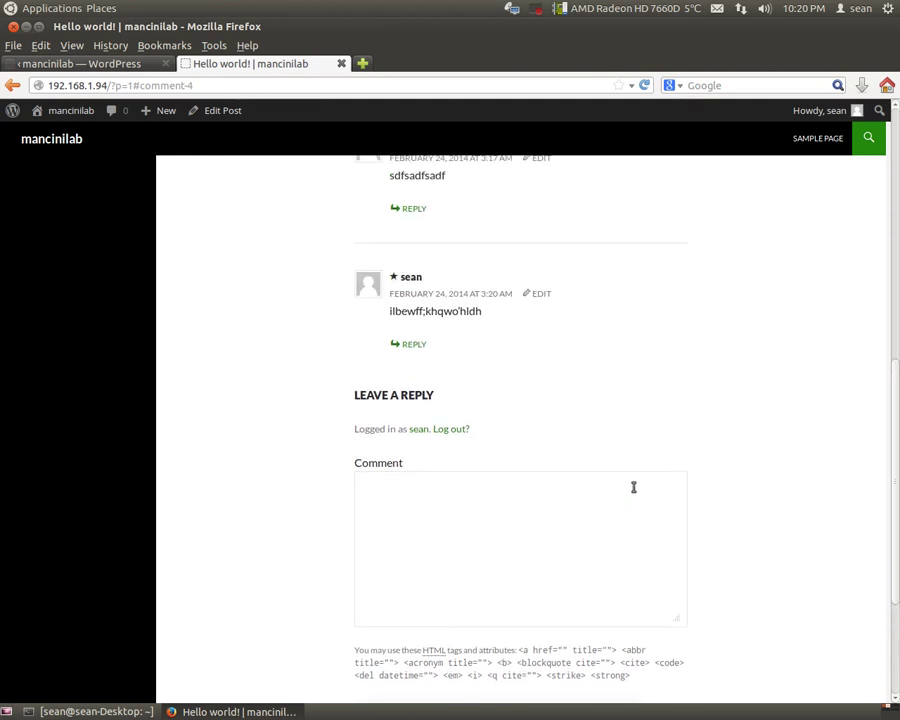
{"action": "scroll", "coordinate": [655, 485], "scroll_direction": "up", "scroll_amount": 3}
{"action": "scroll", "coordinate": [199, 376], "scroll_direction": "up", "scroll_amount": 3}
{"action": "scroll", "coordinate": [221, 360], "scroll_direction": "up", "scroll_amount": 1}
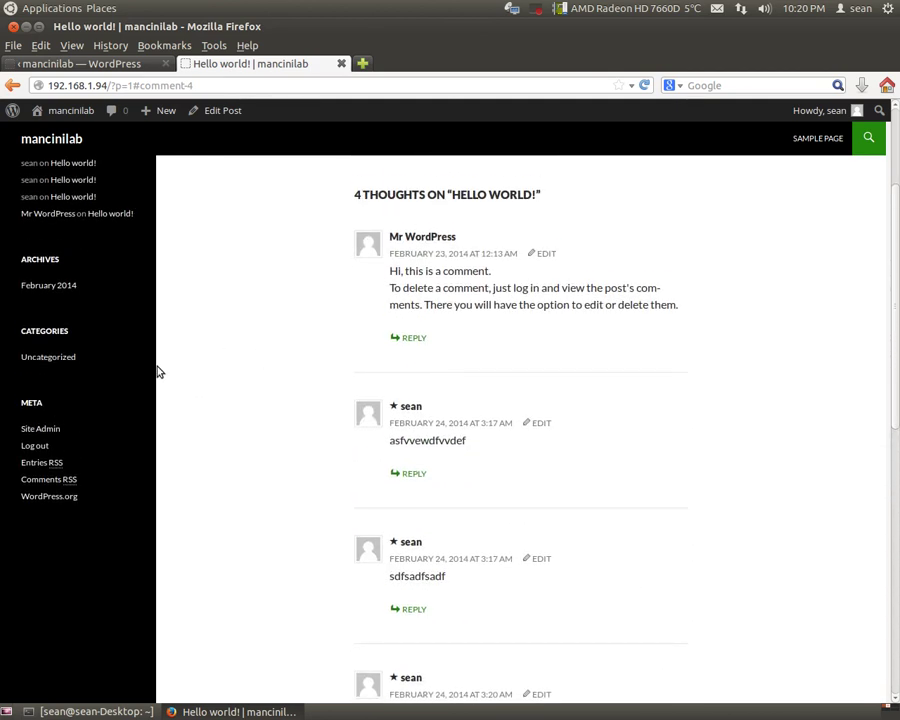
Go from the dashboard and Profile page to the front page and log out.
{"action": "left_click", "coordinate": [38, 429]}
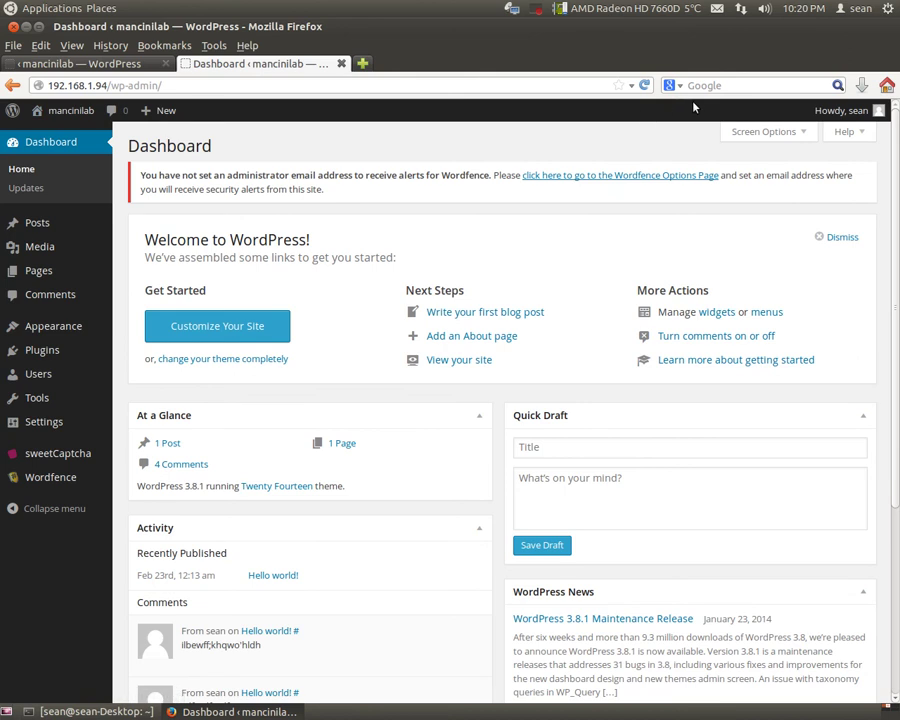
{"action": "left_click", "coordinate": [795, 163]}
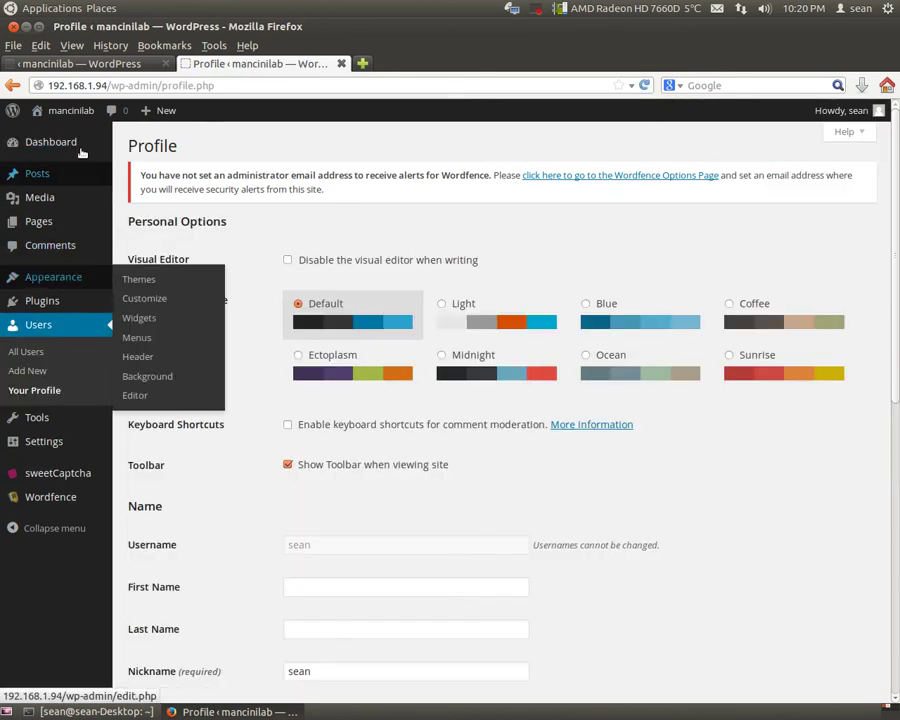
{"action": "left_click", "coordinate": [58, 110]}
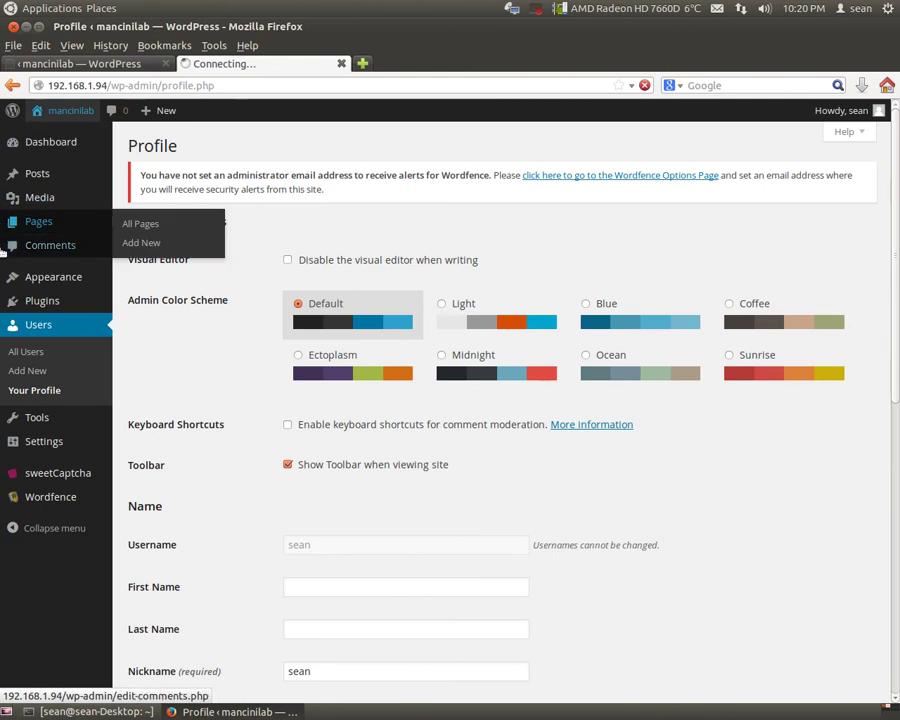
{"action": "scroll", "coordinate": [40, 310], "scroll_direction": "down", "scroll_amount": 2}
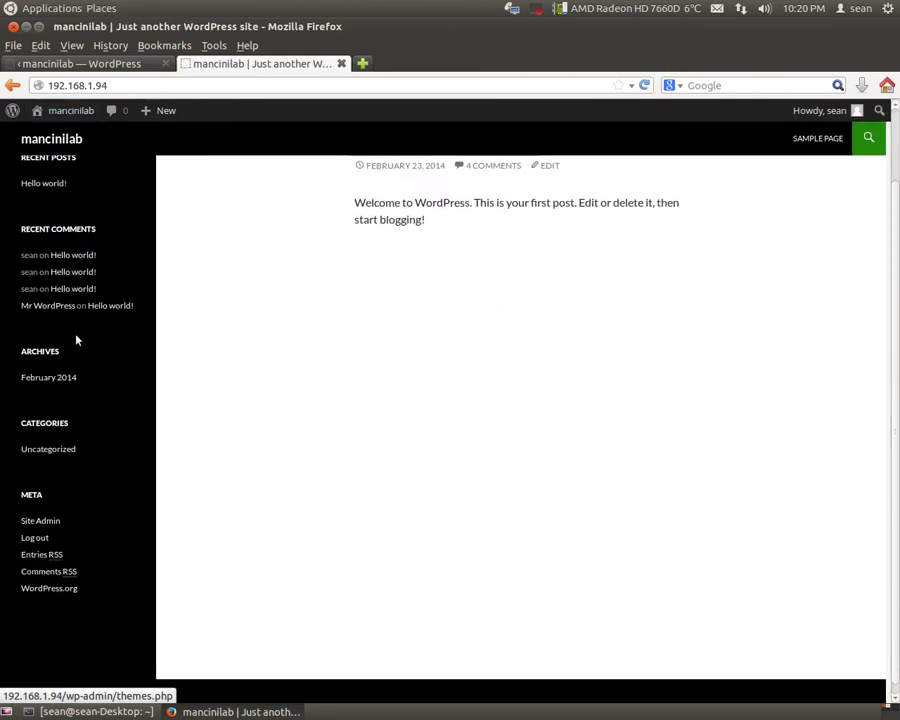
{"action": "left_click", "coordinate": [40, 538]}
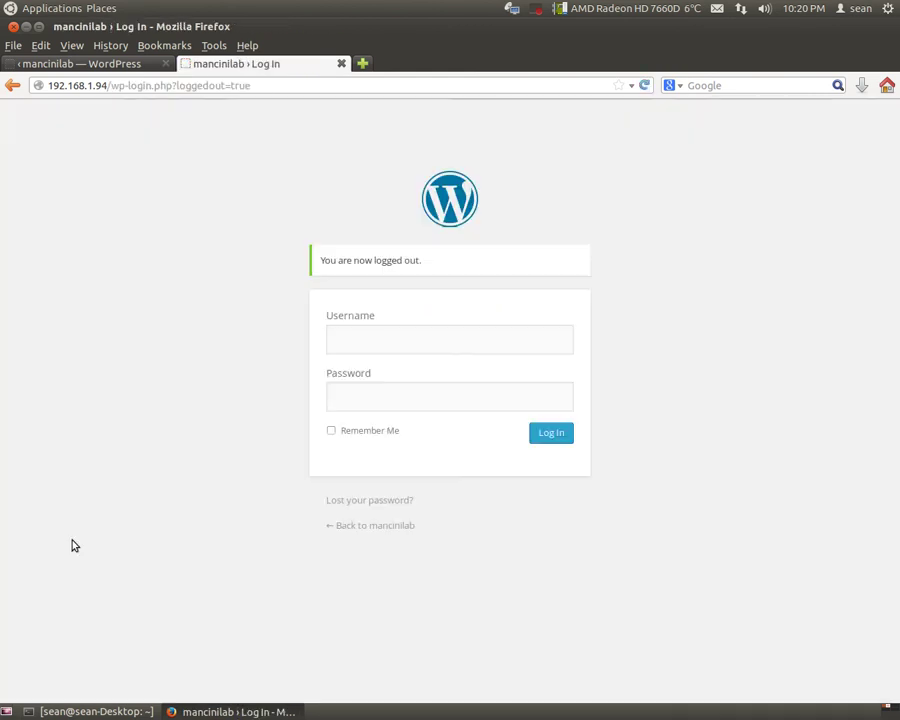
{"action": "left_click", "coordinate": [377, 337]}
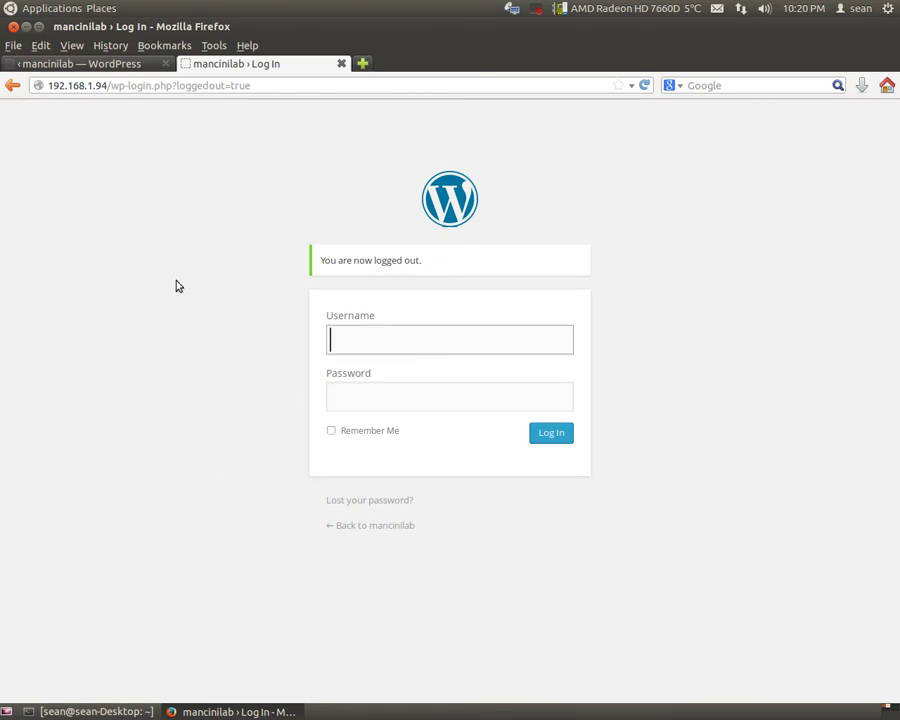
{"action": "left_click", "coordinate": [144, 276]}
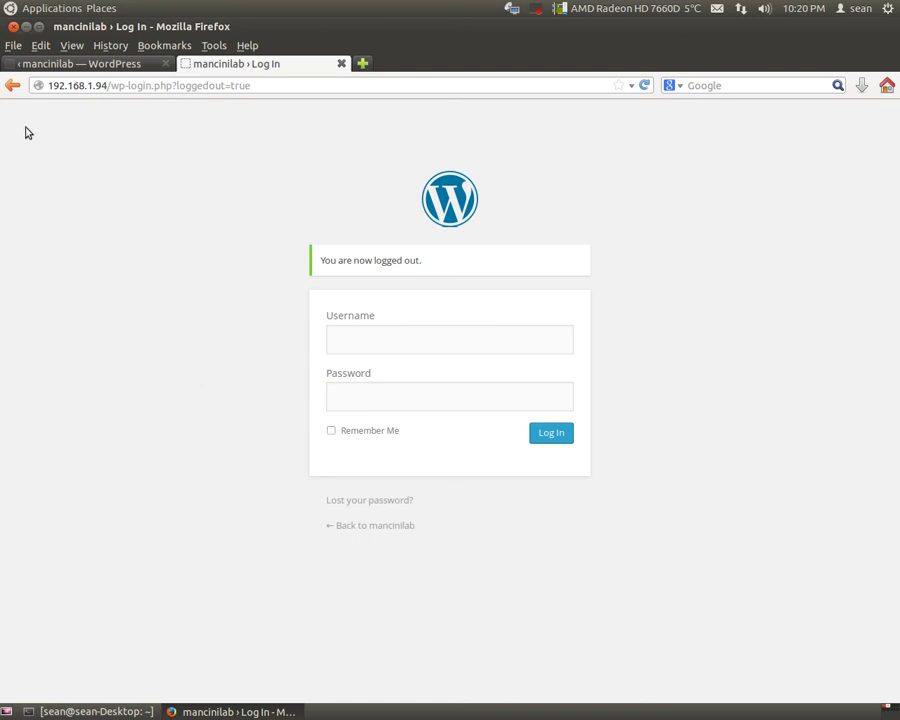
Enable the sweetCaptcha captcha for the login form and save the settings.
{"action": "left_click", "coordinate": [88, 64]}
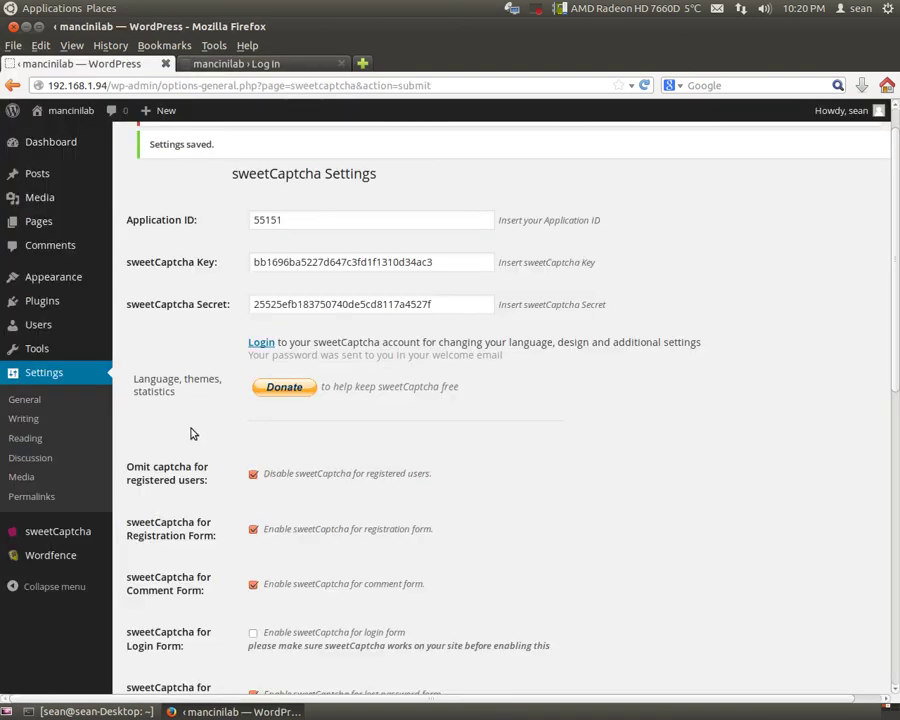
{"action": "scroll", "coordinate": [194, 425], "scroll_direction": "down", "scroll_amount": 2}
{"action": "scroll", "coordinate": [195, 412], "scroll_direction": "down", "scroll_amount": 2}
{"action": "scroll", "coordinate": [195, 385], "scroll_direction": "down", "scroll_amount": 1}
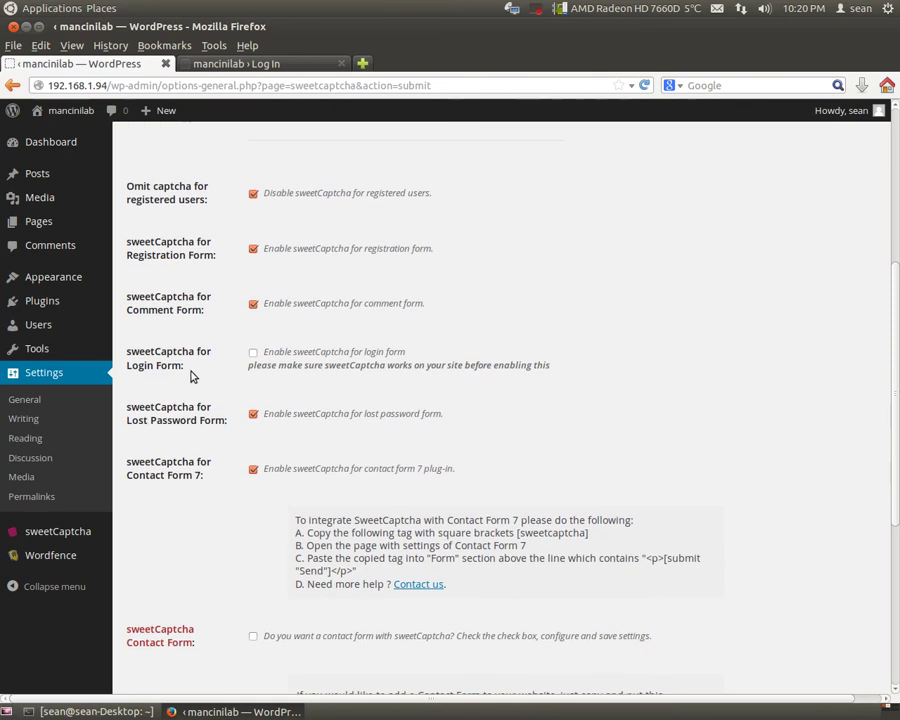
{"action": "left_click", "coordinate": [253, 353]}
{"action": "scroll", "coordinate": [180, 430], "scroll_direction": "down", "scroll_amount": 5}
{"action": "left_click", "coordinate": [153, 673]}
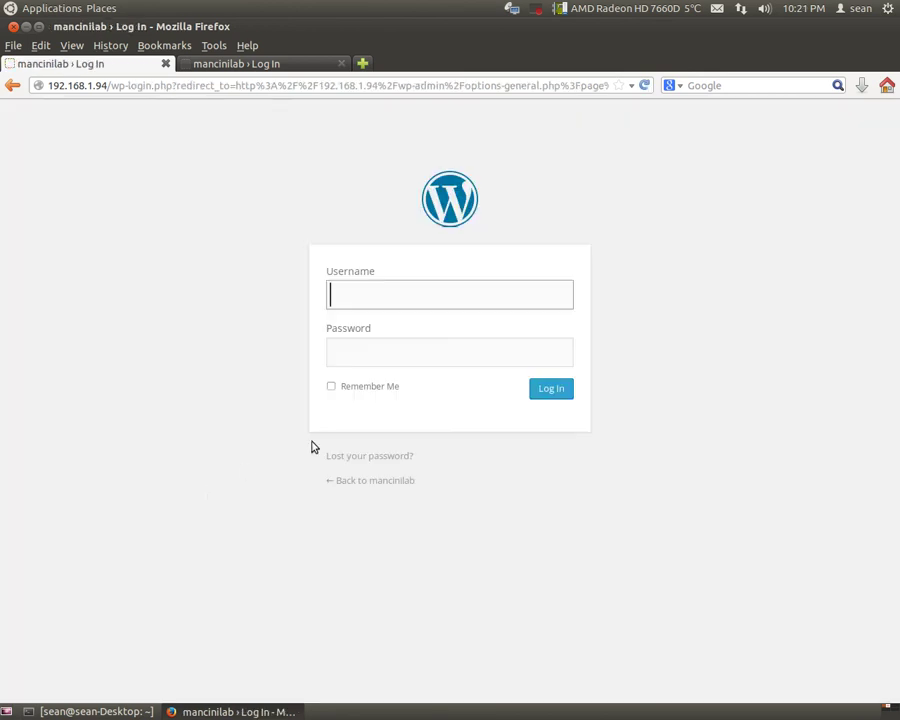
Log back in as 'sean' with the account password.
{"action": "type", "text": "sean"}
{"action": "key", "text": "Tab"}
{"action": "type", "text": "•"}
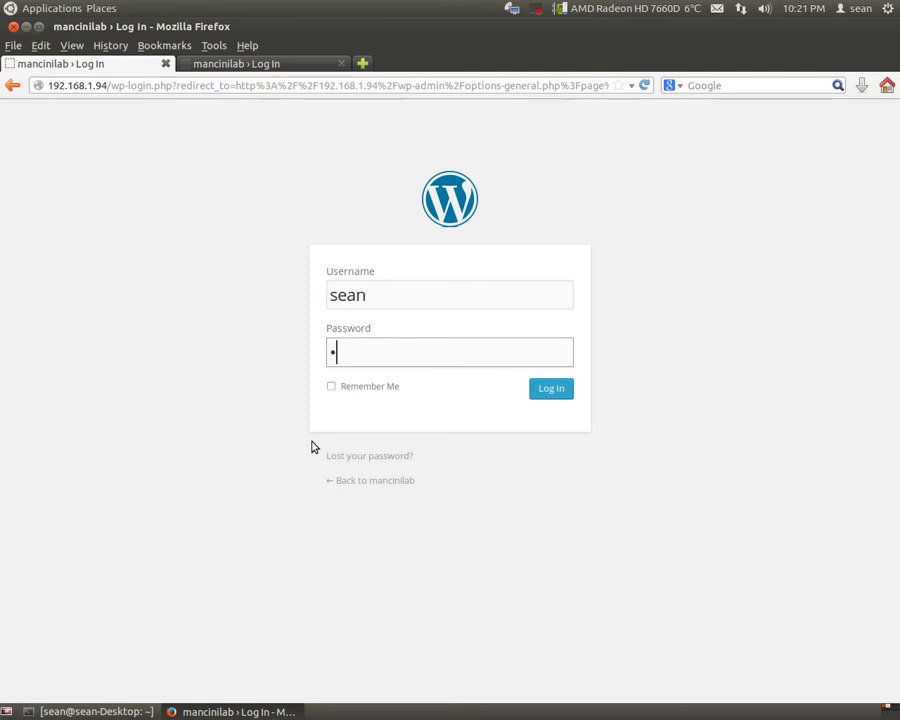
{"action": "type", "text": "••••"}
{"action": "key", "text": "Return"}
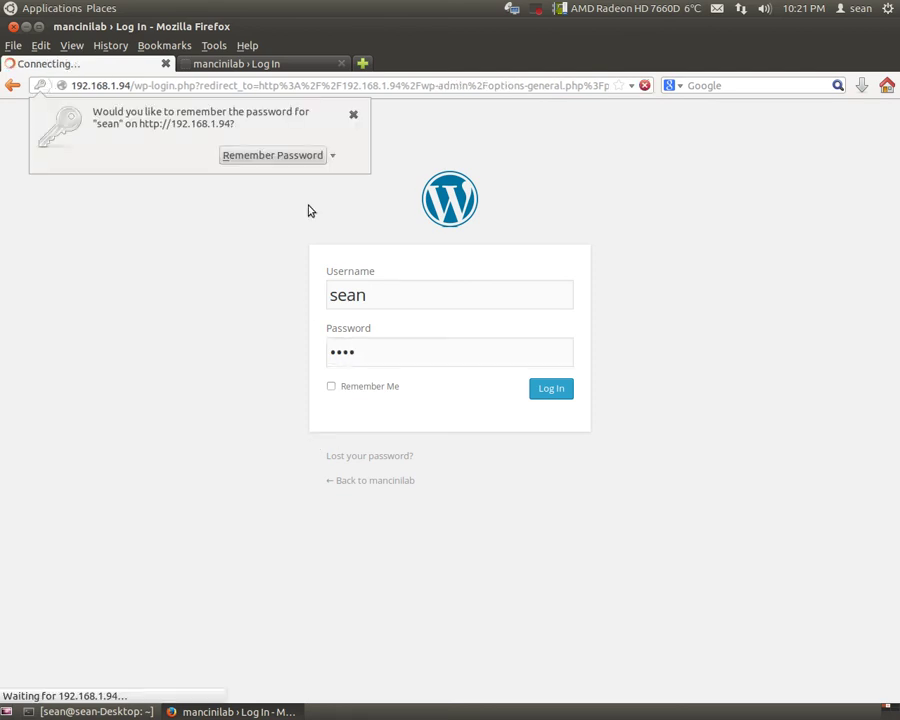
Enable sweetCaptcha for the login form and save the settings.
{"action": "left_click", "coordinate": [352, 115]}
{"action": "scroll", "coordinate": [211, 406], "scroll_direction": "down", "scroll_amount": 4}
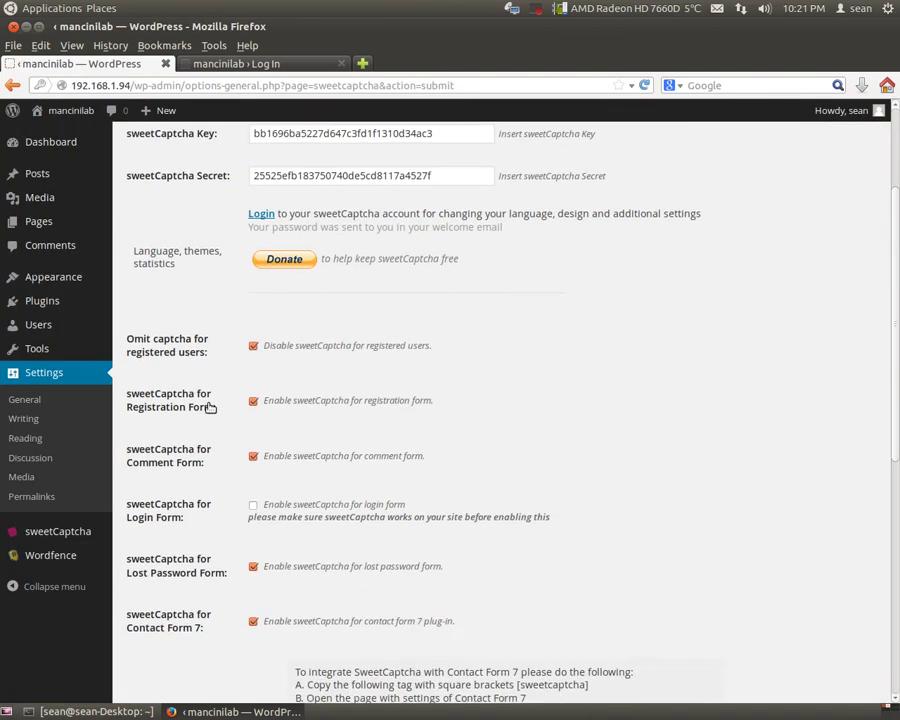
{"action": "scroll", "coordinate": [230, 387], "scroll_direction": "down", "scroll_amount": 4}
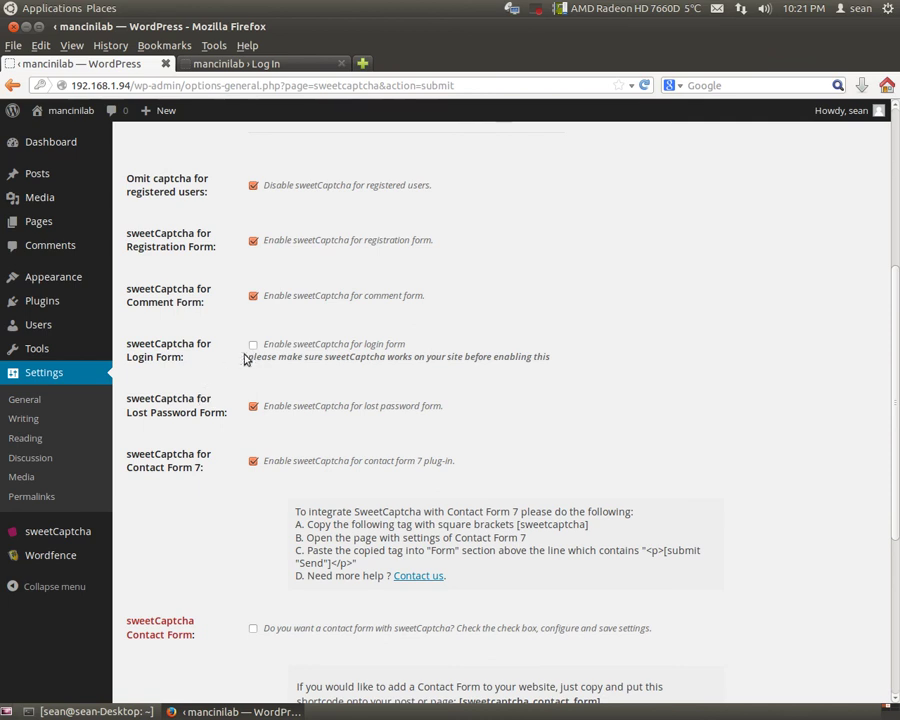
{"action": "left_click", "coordinate": [253, 345]}
{"action": "scroll", "coordinate": [208, 528], "scroll_direction": "down", "scroll_amount": 4}
{"action": "scroll", "coordinate": [190, 600], "scroll_direction": "down", "scroll_amount": 1}
{"action": "left_click", "coordinate": [165, 664]}
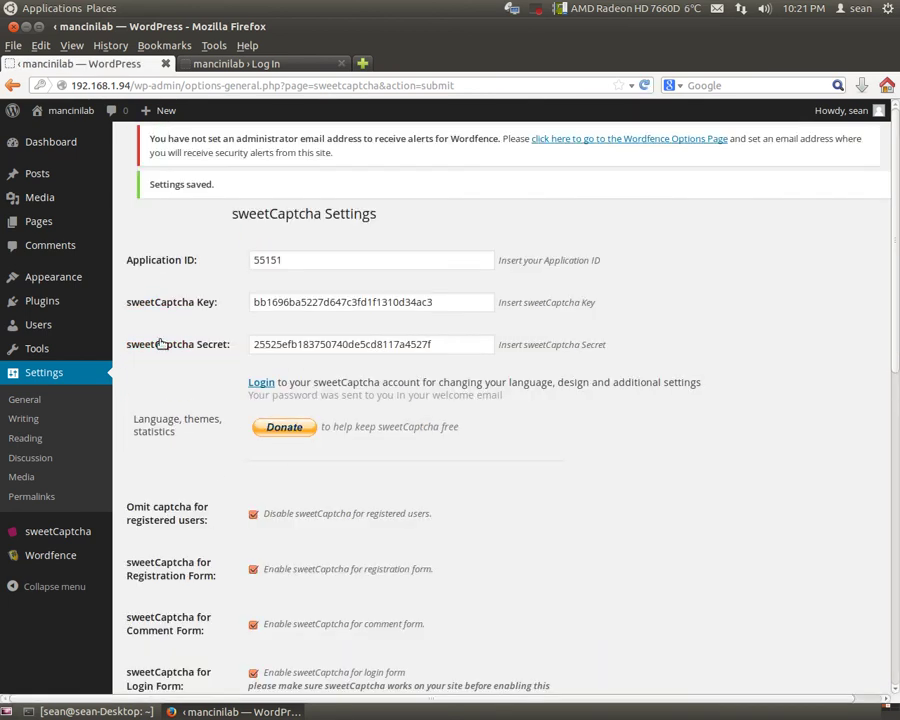
Log out from the site front page to test the protected login form.
{"action": "left_click", "coordinate": [71, 110]}
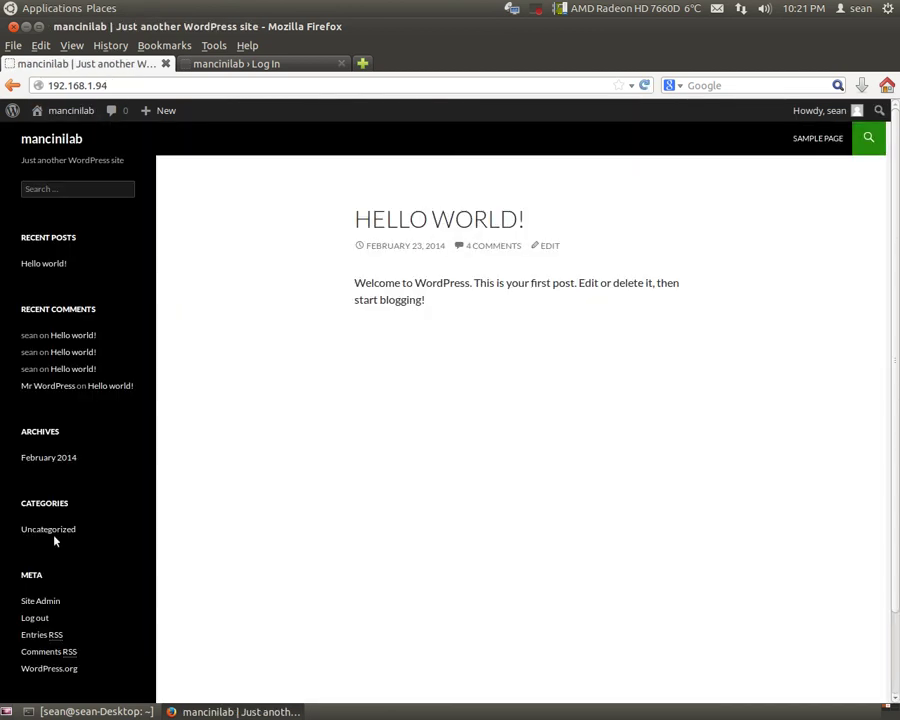
{"action": "scroll", "coordinate": [55, 541], "scroll_direction": "down", "scroll_amount": 2}
{"action": "left_click", "coordinate": [36, 528]}
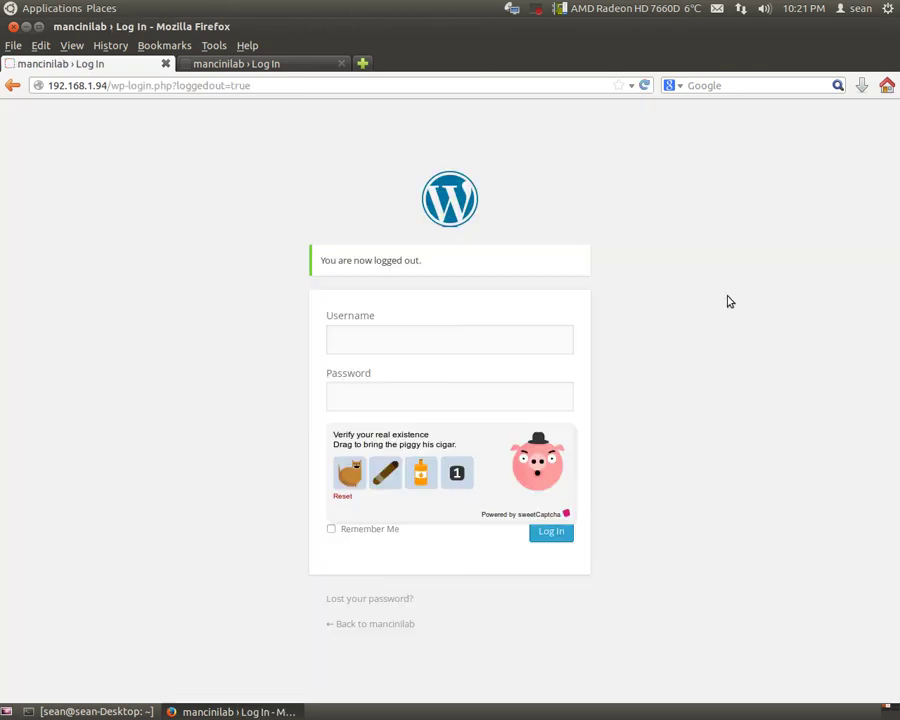
Log in as 'sean' by dragging the cigar onto the pig, then dismiss the password prompt.
{"action": "left_click", "coordinate": [352, 340]}
{"action": "type", "text": "sean"}
{"action": "key", "text": "Tab"}
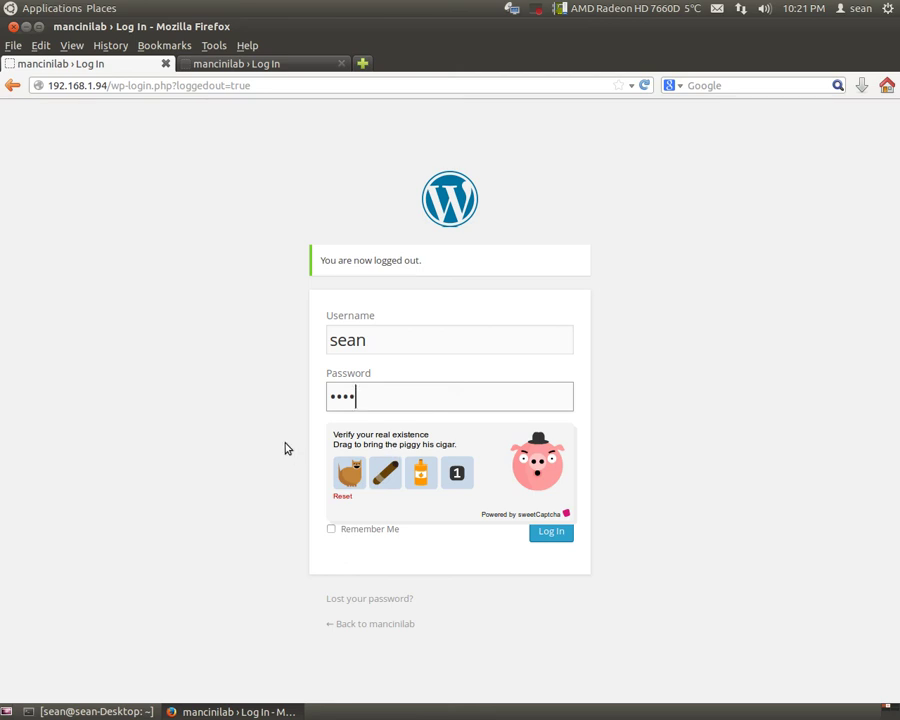
{"action": "left_click_drag", "start_coordinate": [385, 472], "coordinate": [535, 462]}
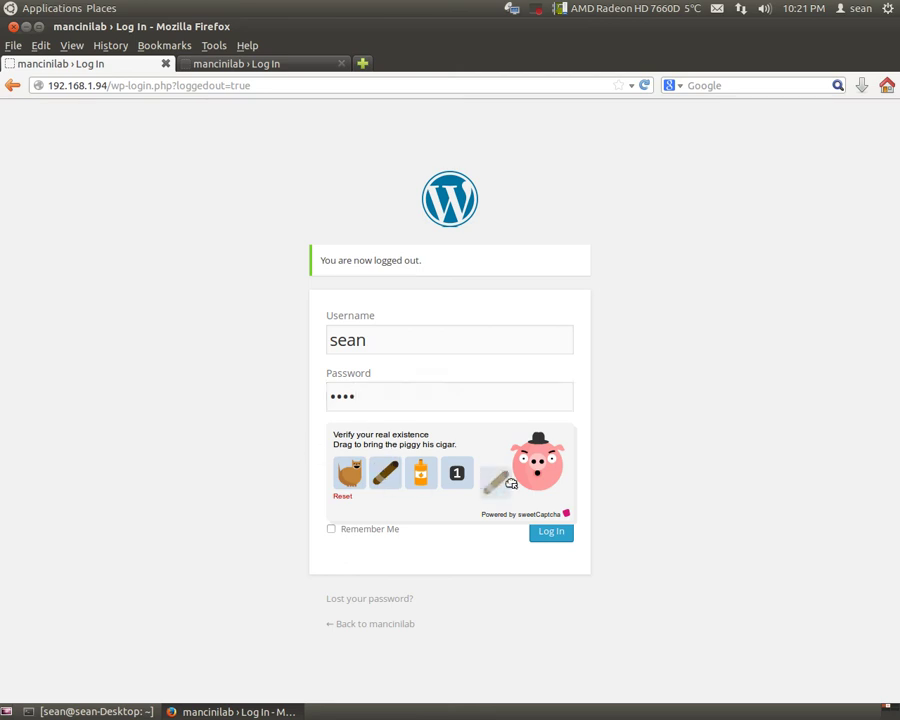
{"action": "left_click", "coordinate": [552, 535]}
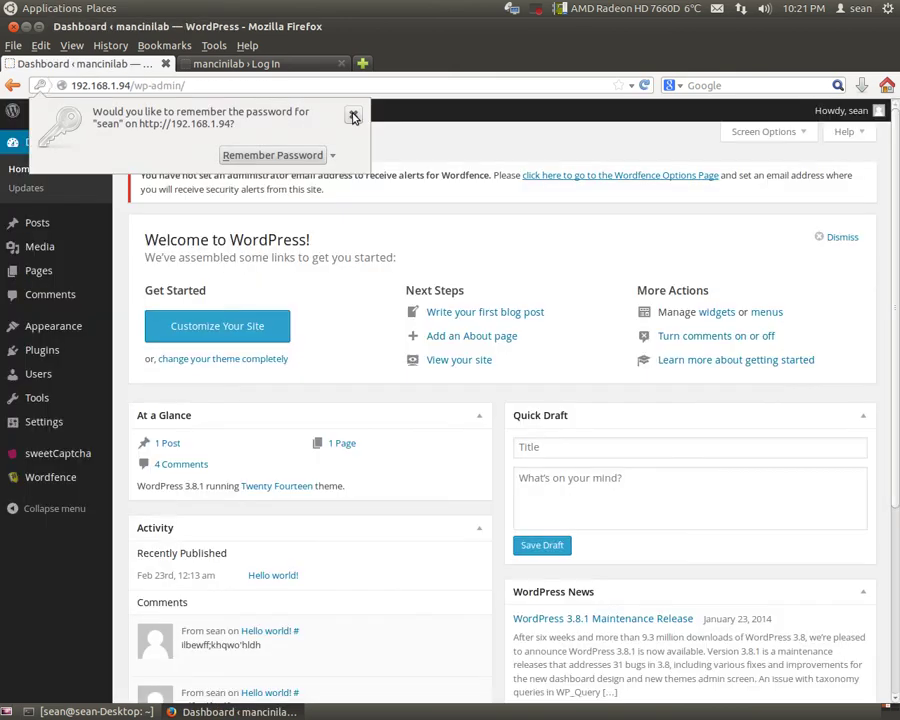
{"action": "left_click", "coordinate": [353, 117]}
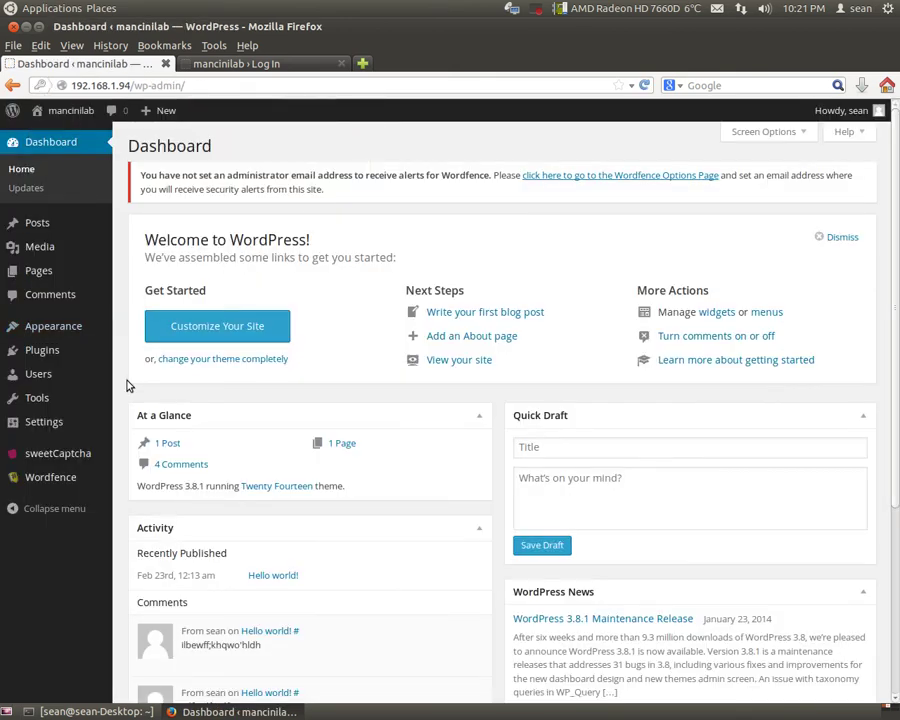